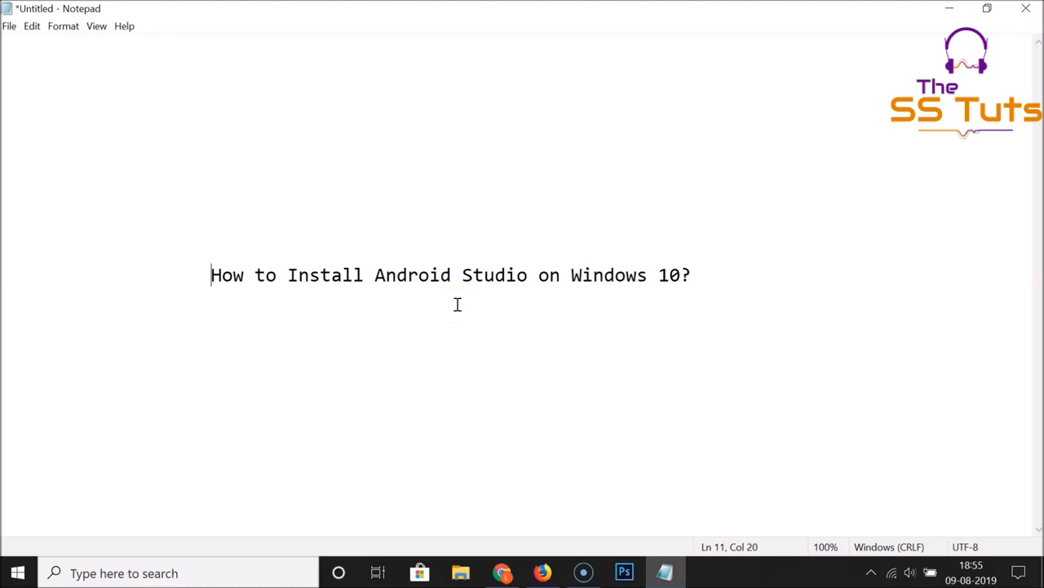
Switch to Chrome, load google.com and search for "java jdk".
click(501, 572)
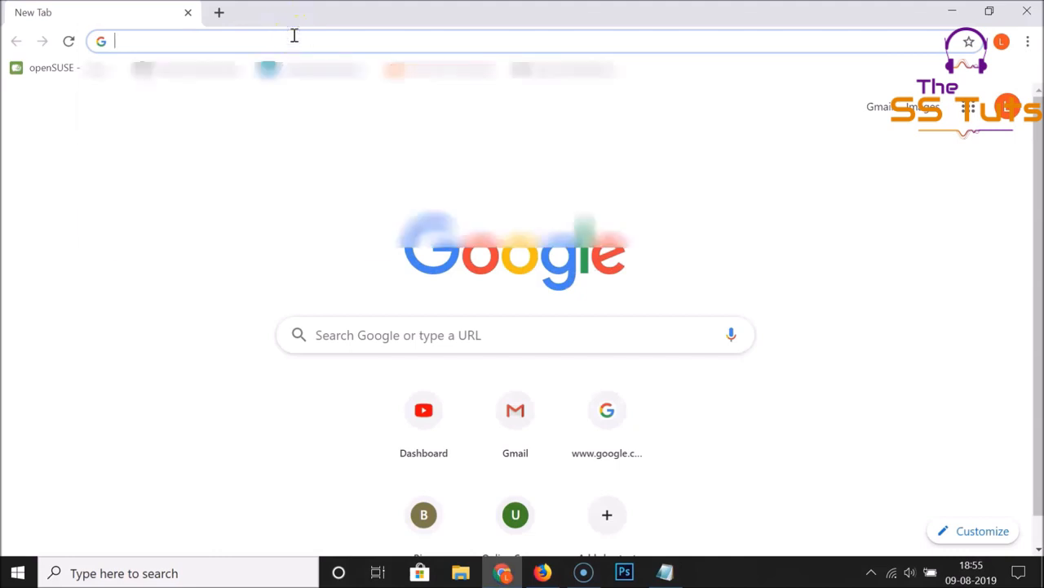
text(google.com)
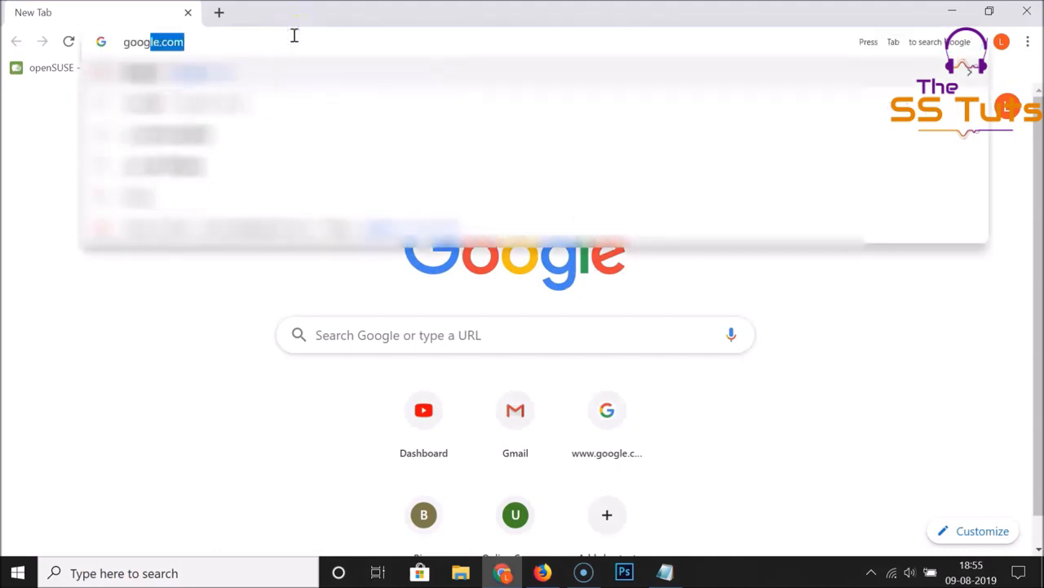
key(Return)
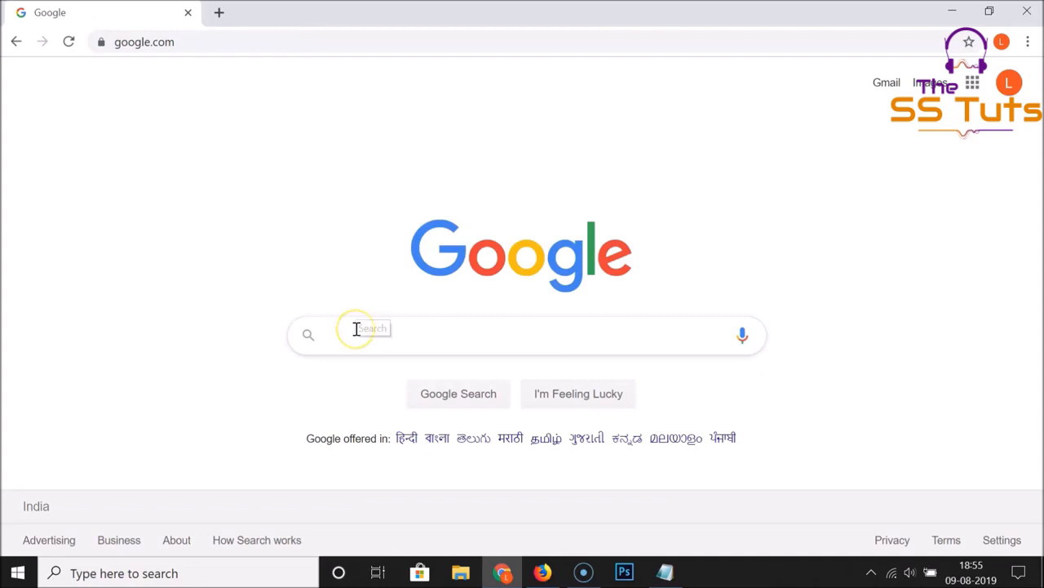
text(java )
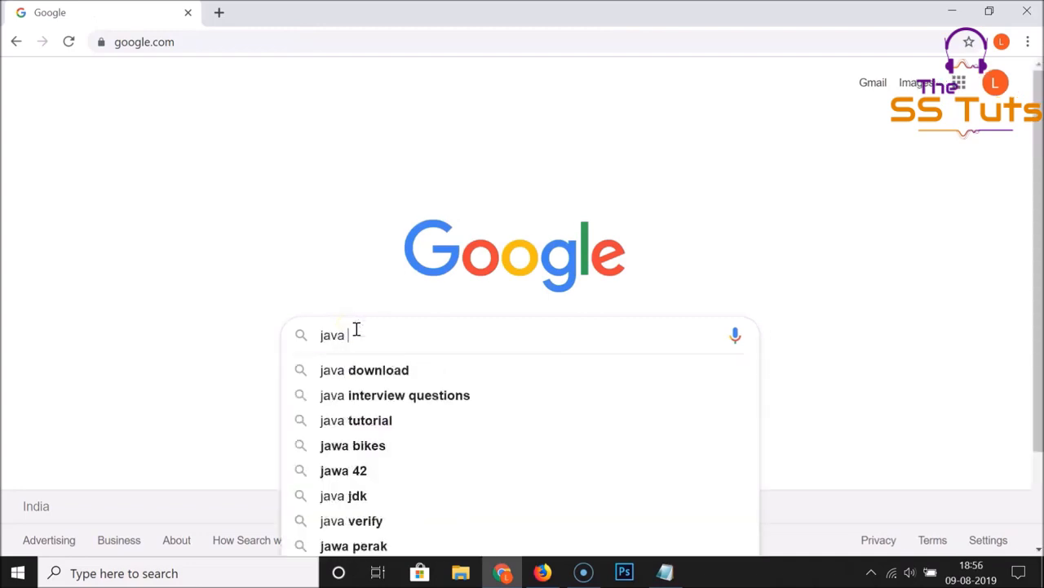
text(jdk)
key(Return)
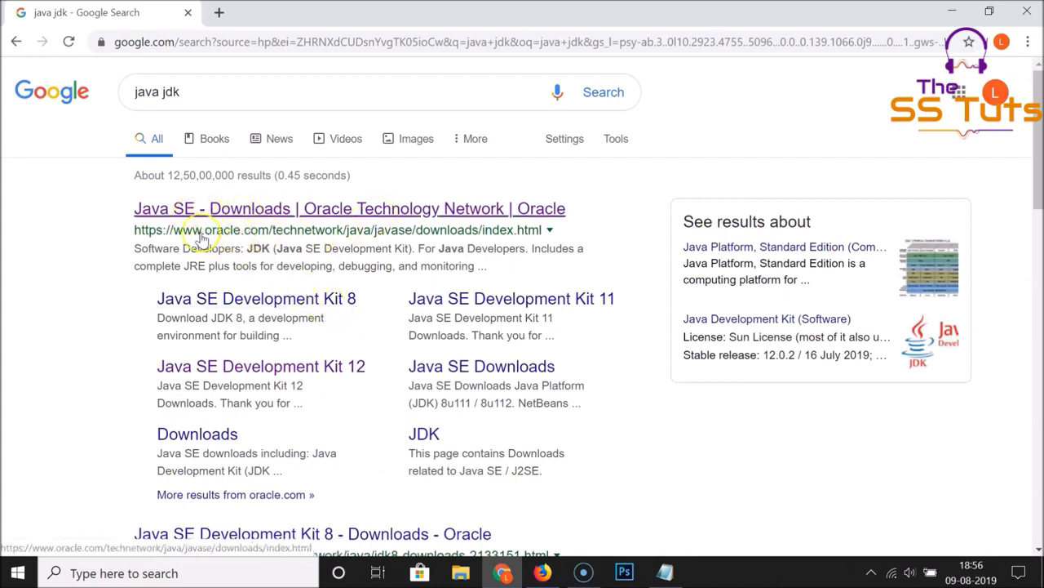
Open Oracle's Java SE Downloads search result and go to the Java Platform (JDK) 12 download page.
click(315, 209)
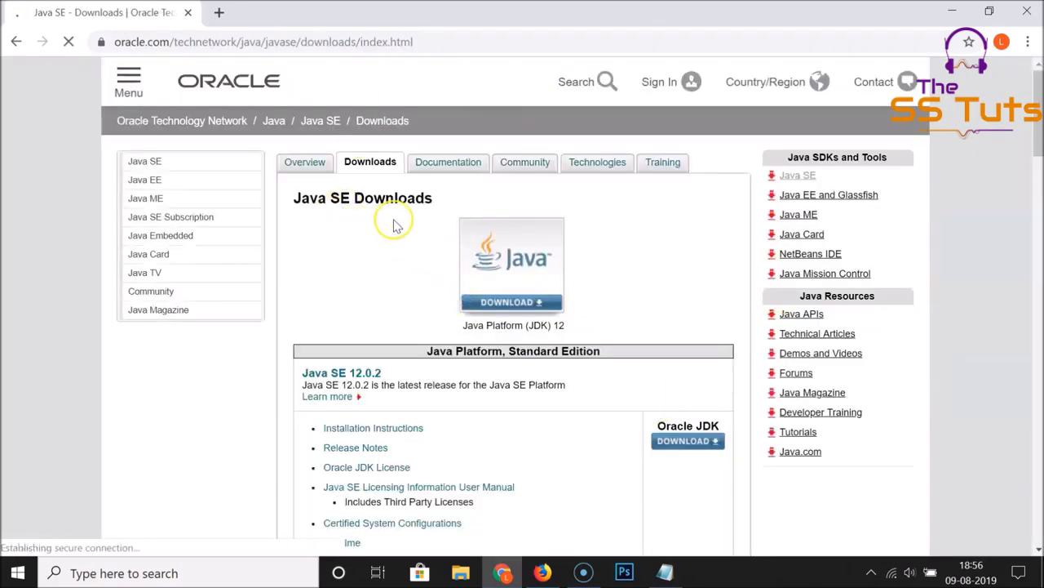
click(469, 325)
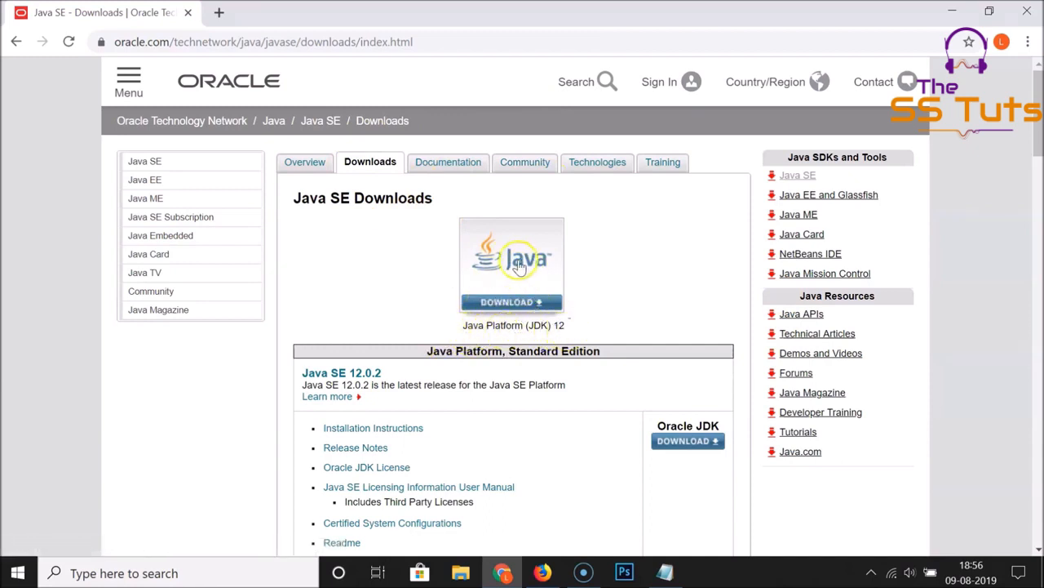
click(517, 273)
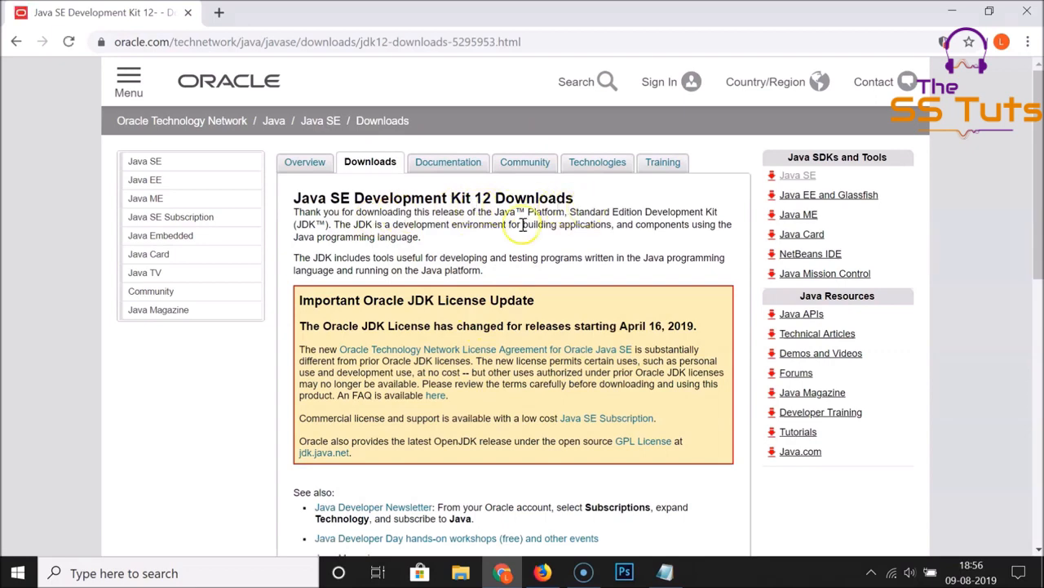
Accept the Java SE Development Kit 12.0.2 license agreement and download jdk-12.0.2_windows-x64_bin.exe to the Desktop.
scroll(548, 242, down, 5)
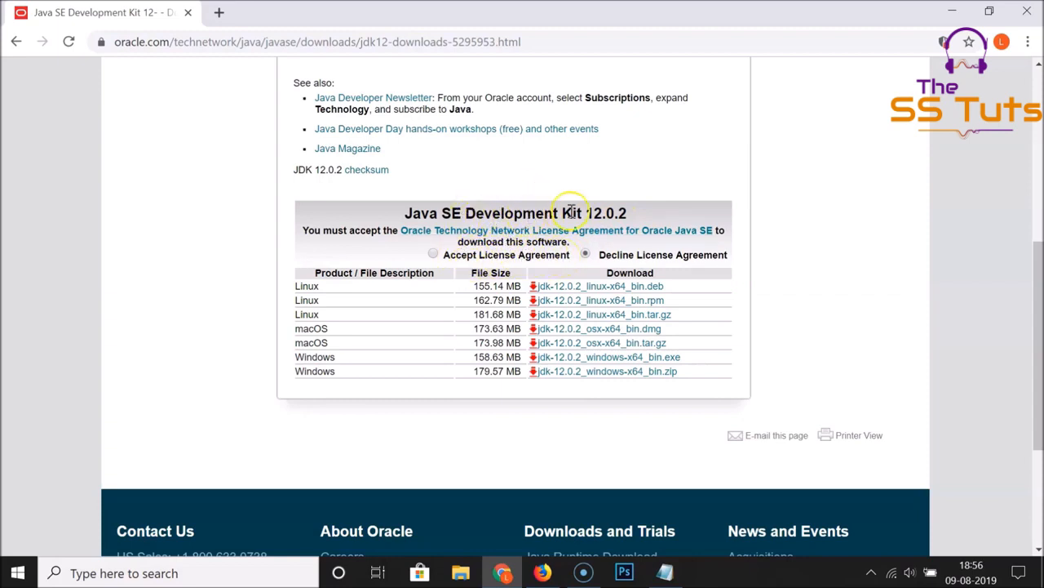
click(433, 255)
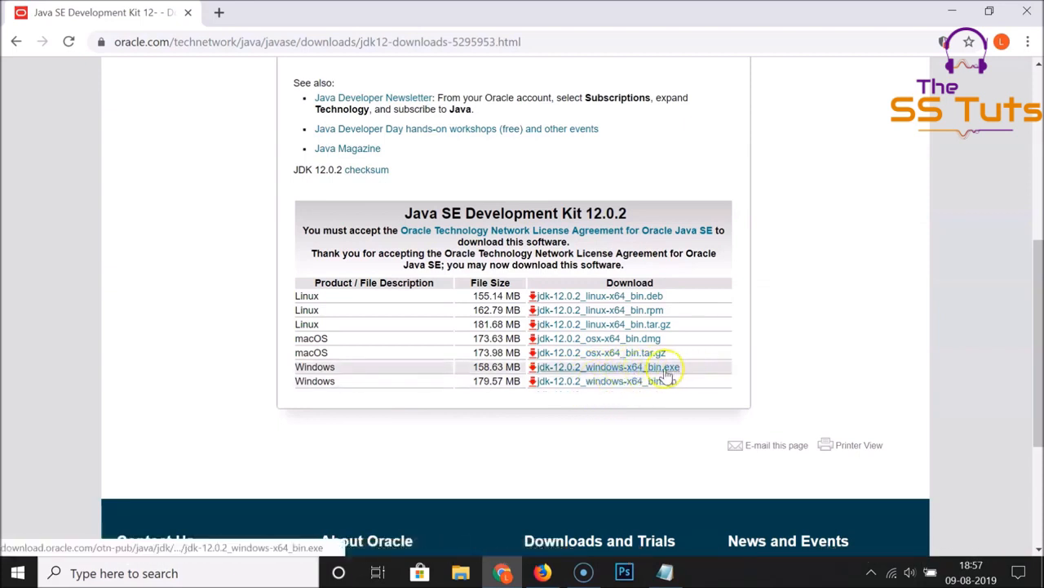
click(626, 369)
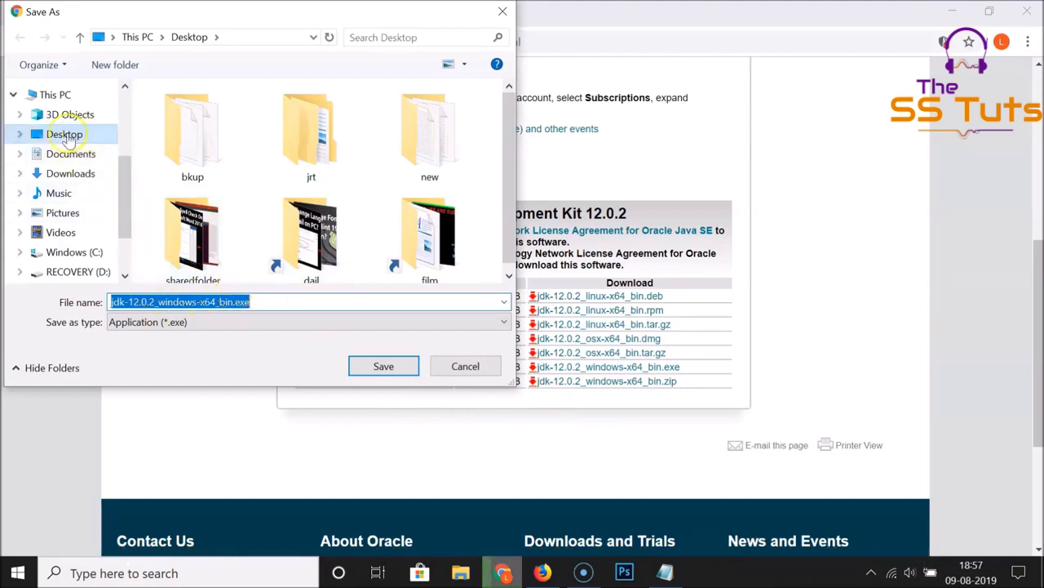
click(65, 135)
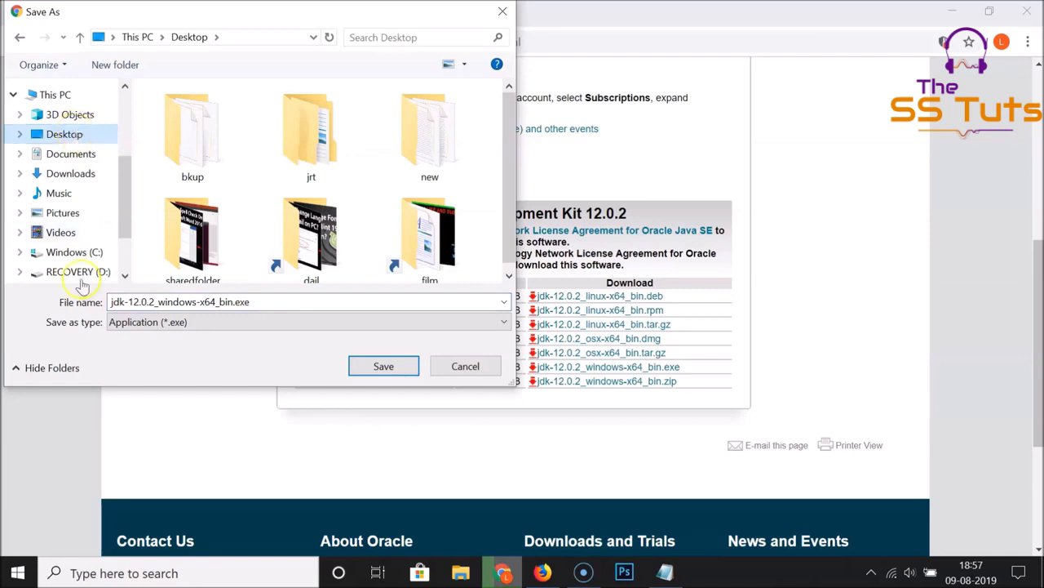
click(384, 367)
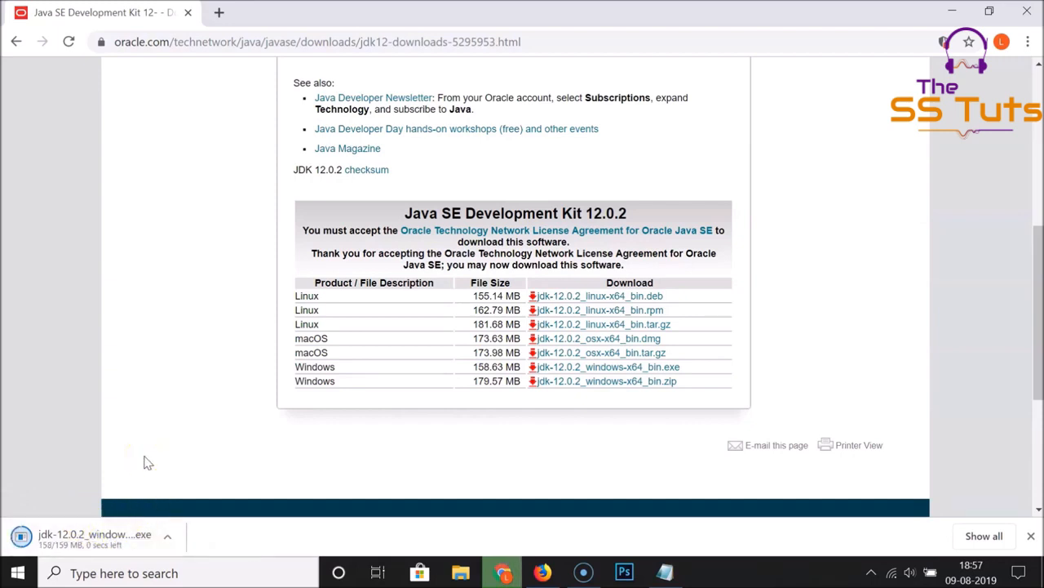
click(73, 535)
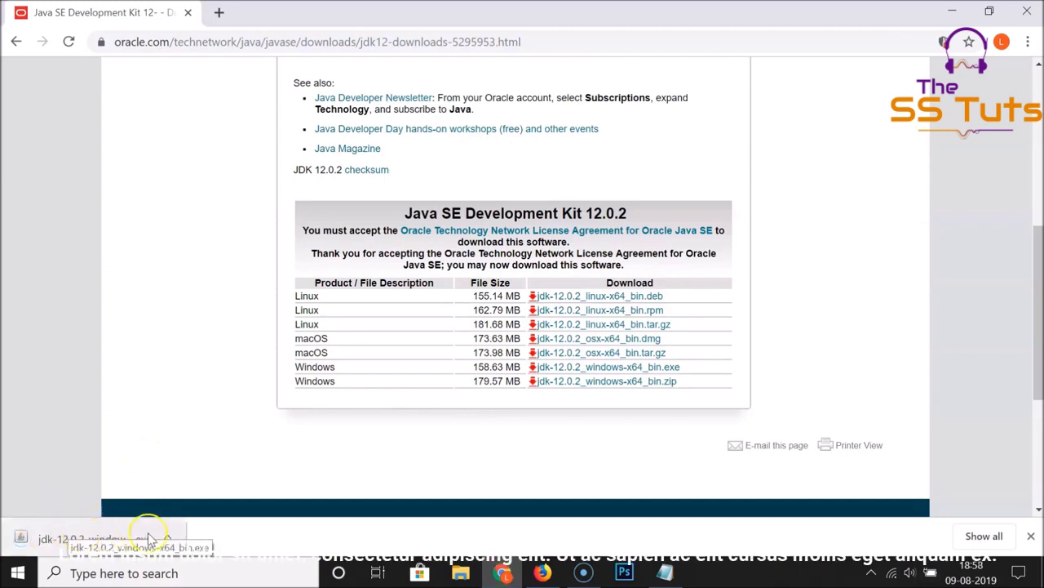
Minimize the browser and launch the jdk-12.0.2_windows-x64_bin.exe installer from the desktop.
click(952, 11)
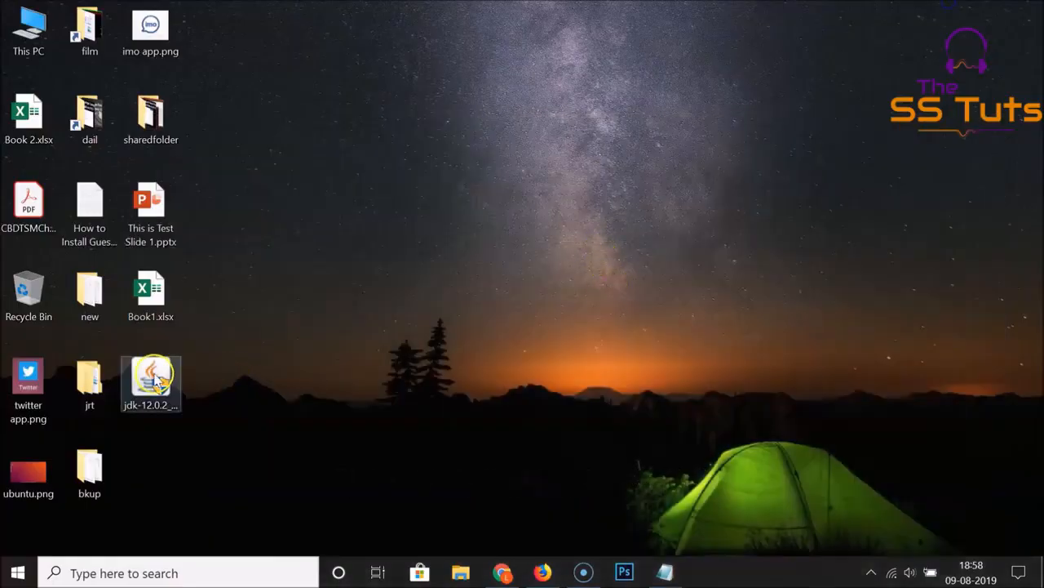
click(155, 380)
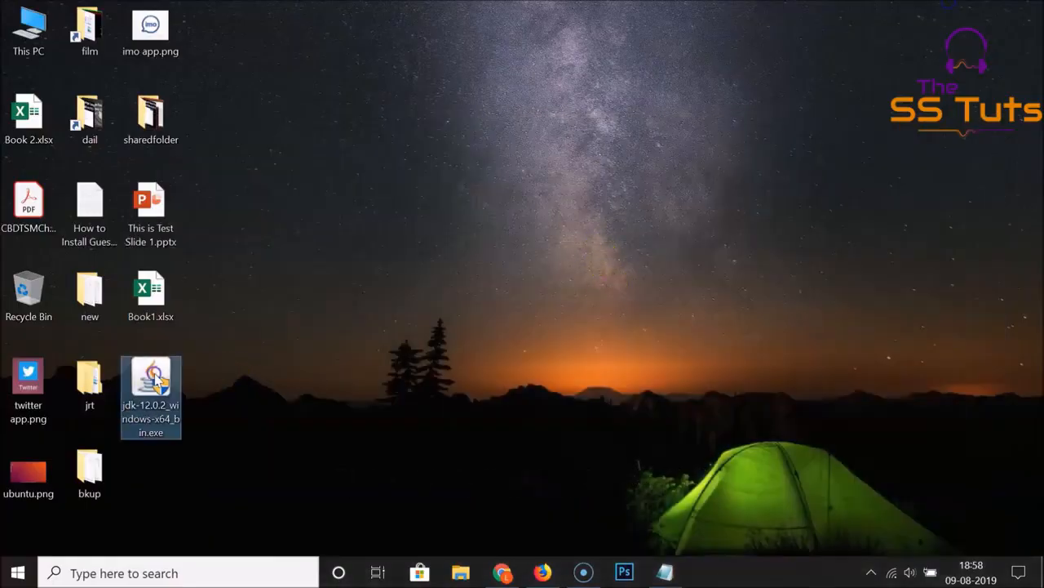
double_click(174, 382)
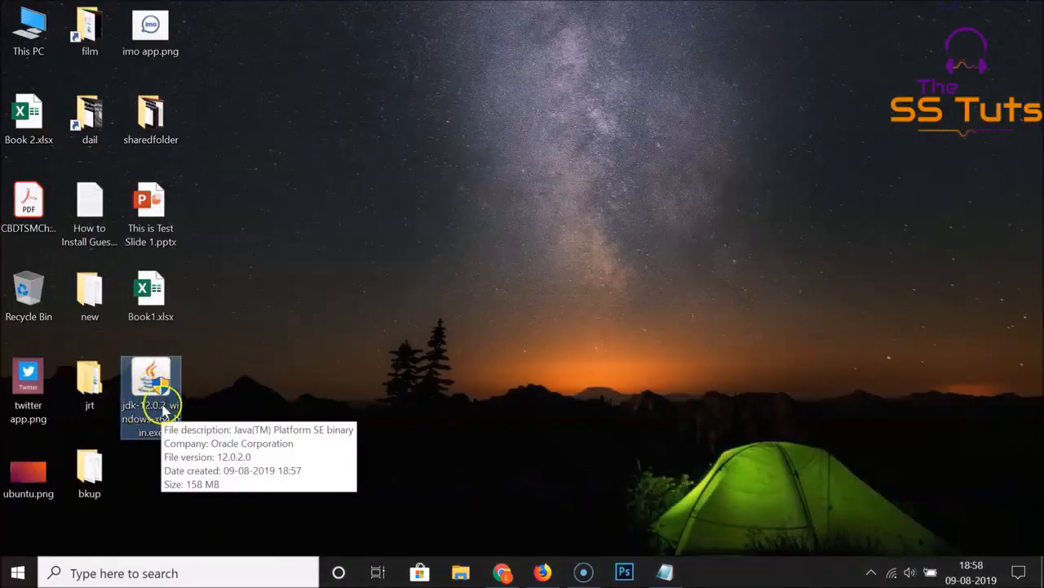
double_click(163, 404)
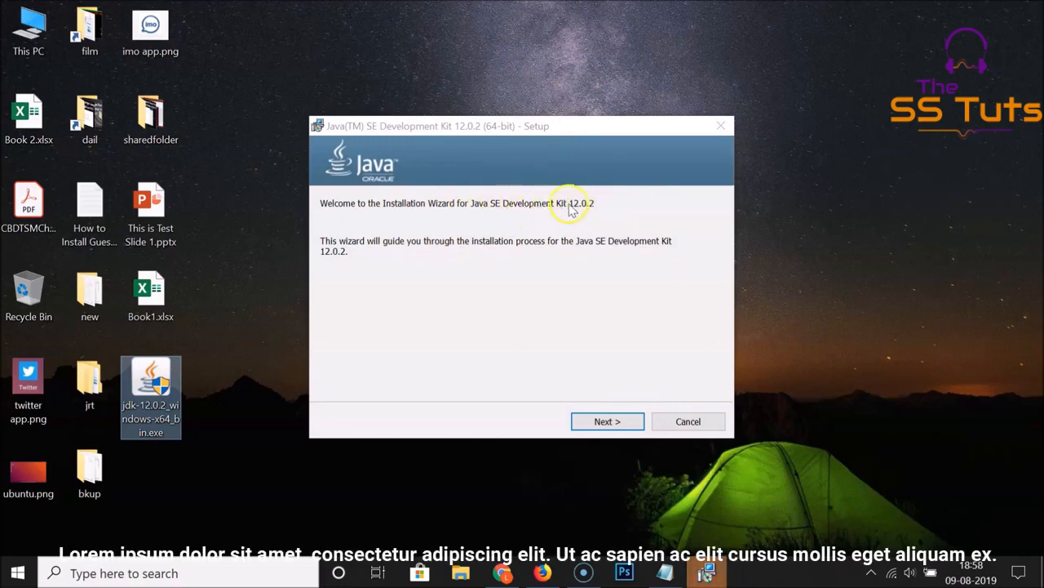
Install Java SE Development Kit 12.0.2 into the default folder C:\Program Files\Java\jdk-12.0.2\ and close the setup wizard.
click(611, 424)
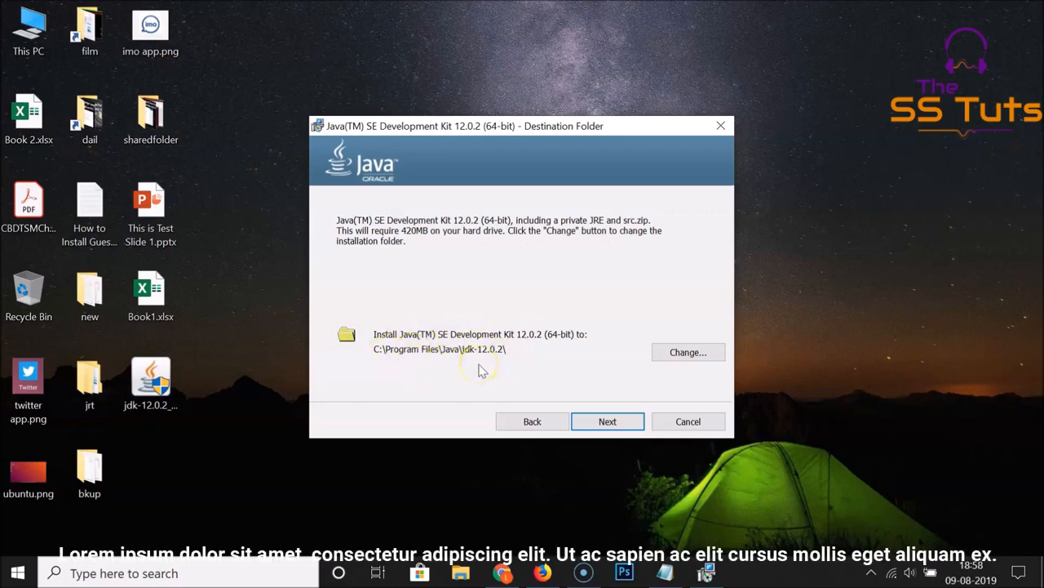
click(663, 356)
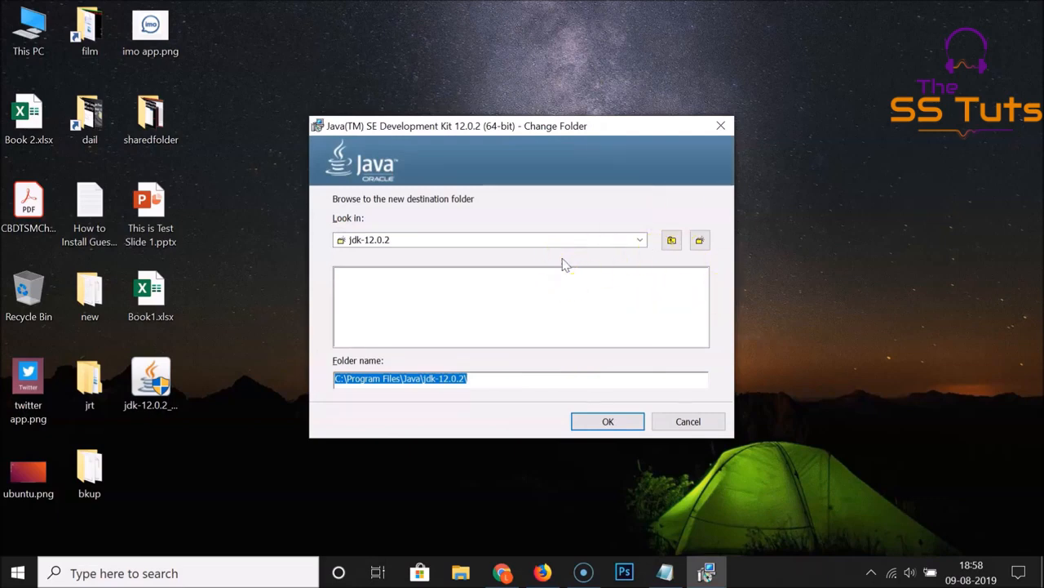
click(667, 422)
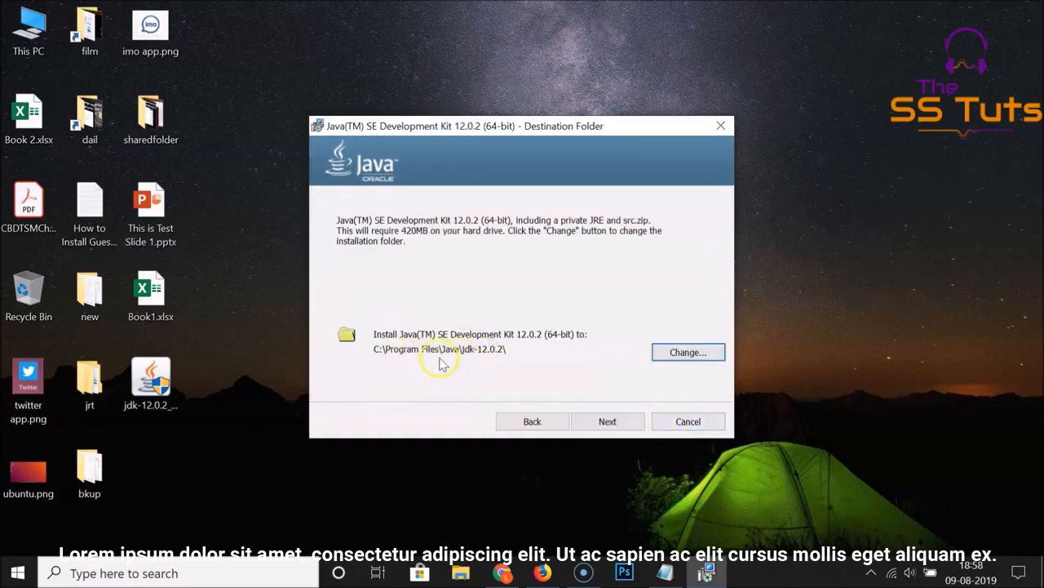
click(608, 421)
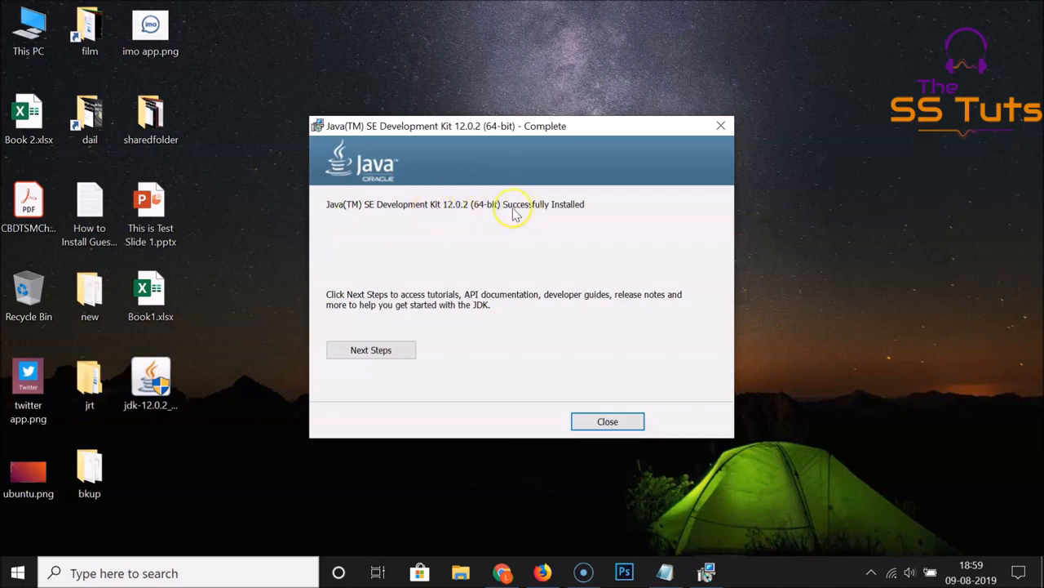
click(623, 422)
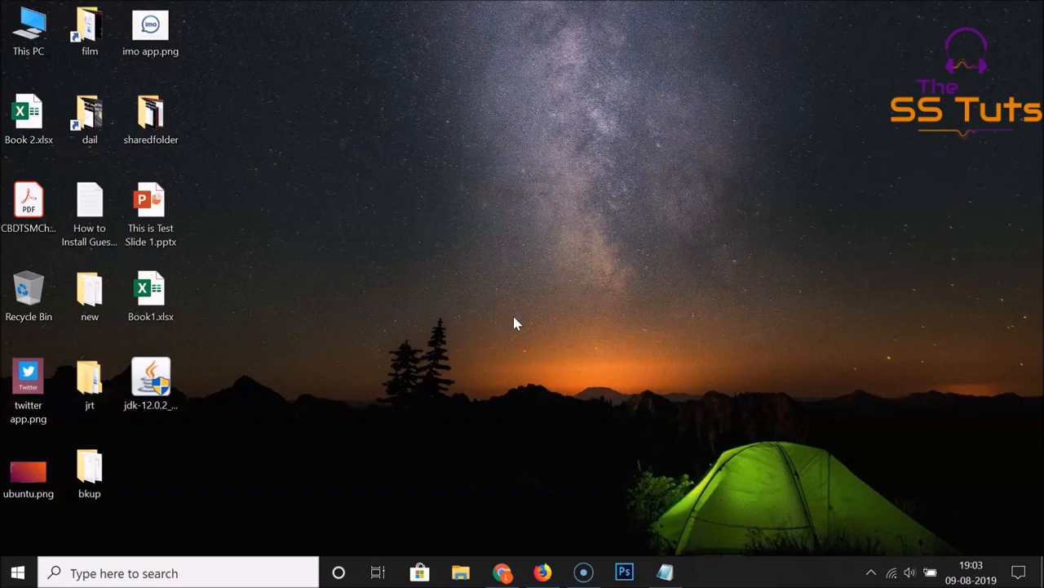
Open Command Prompt, check the Java version with java --version, and close the window.
click(207, 571)
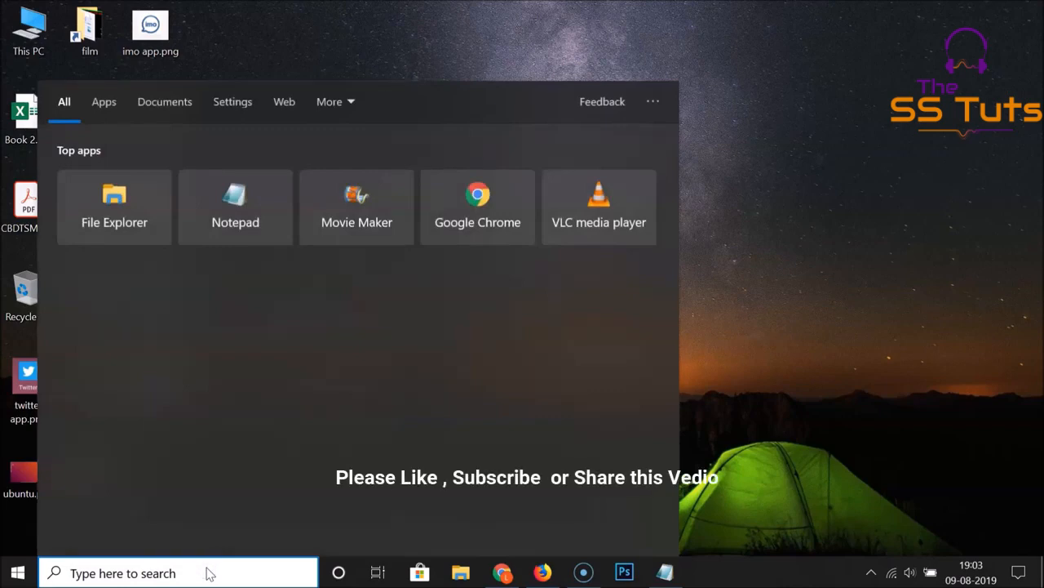
text(command promp)
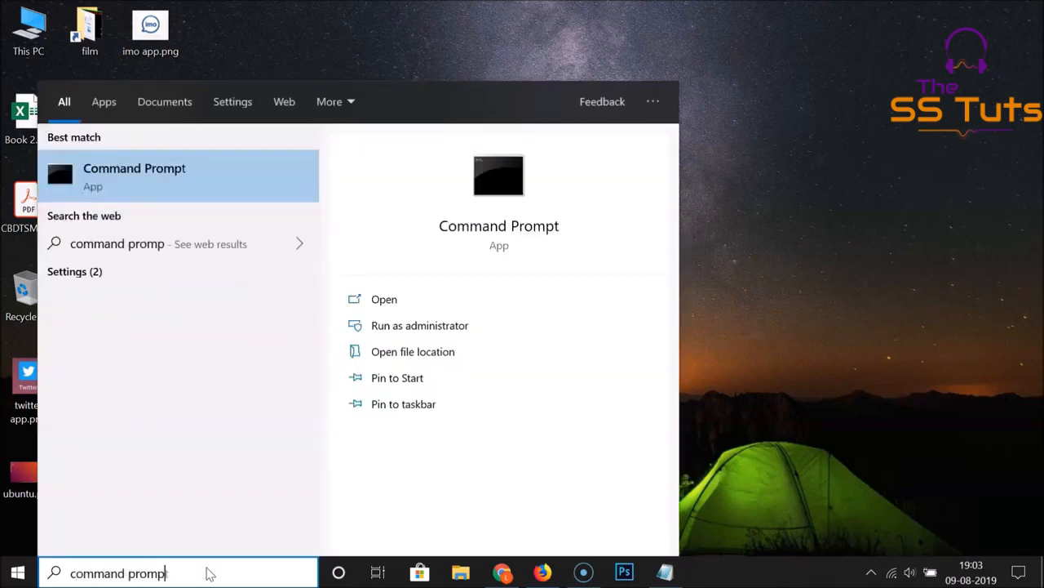
text(t)
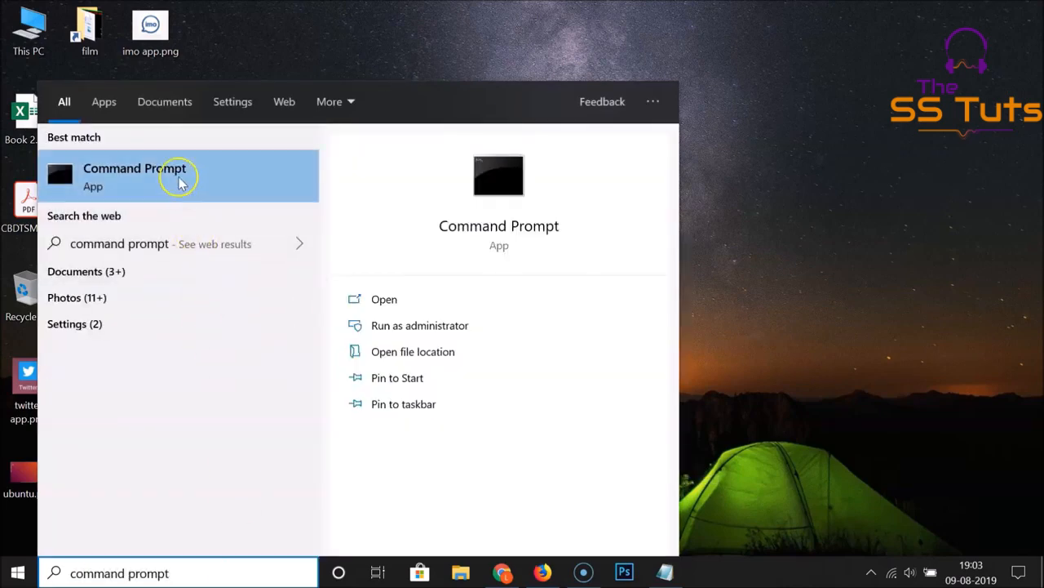
click(180, 181)
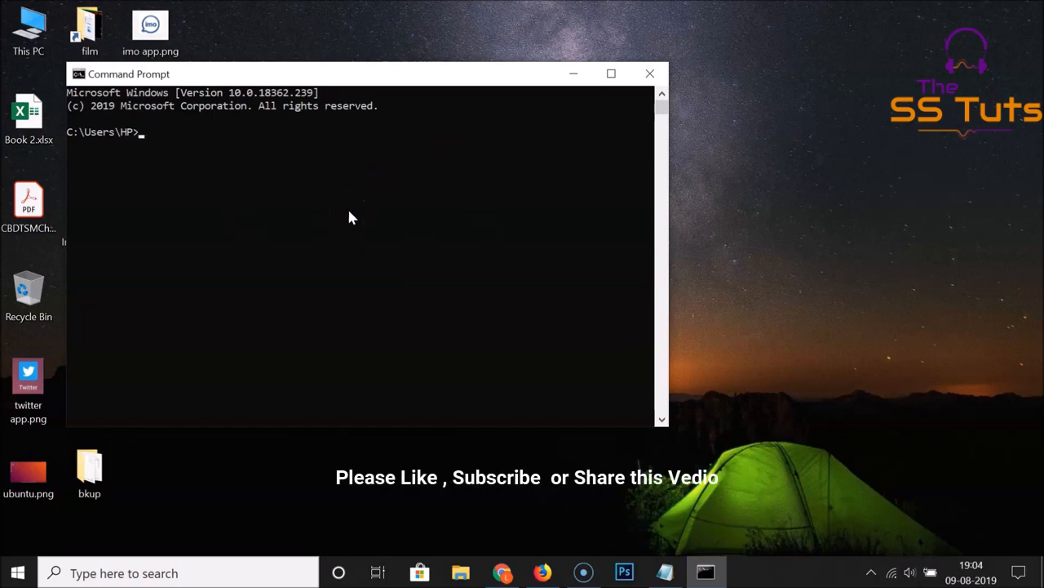
text(java)
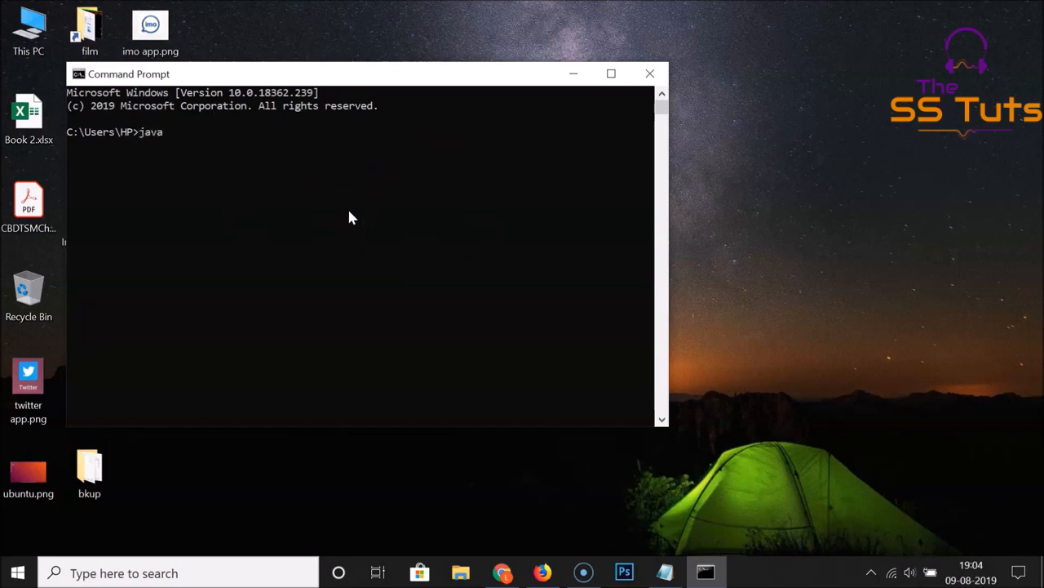
text( --version)
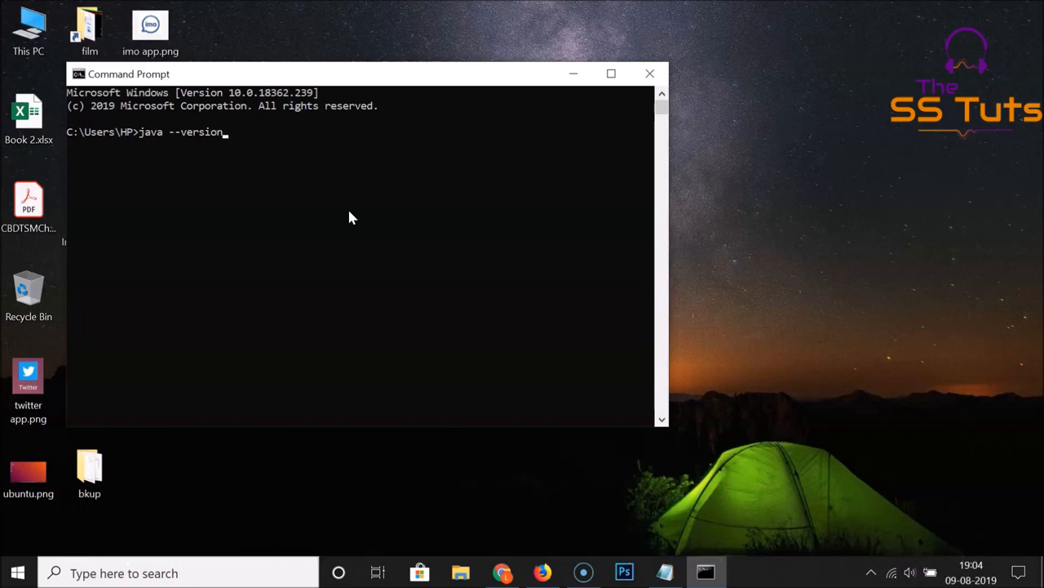
key(Return)
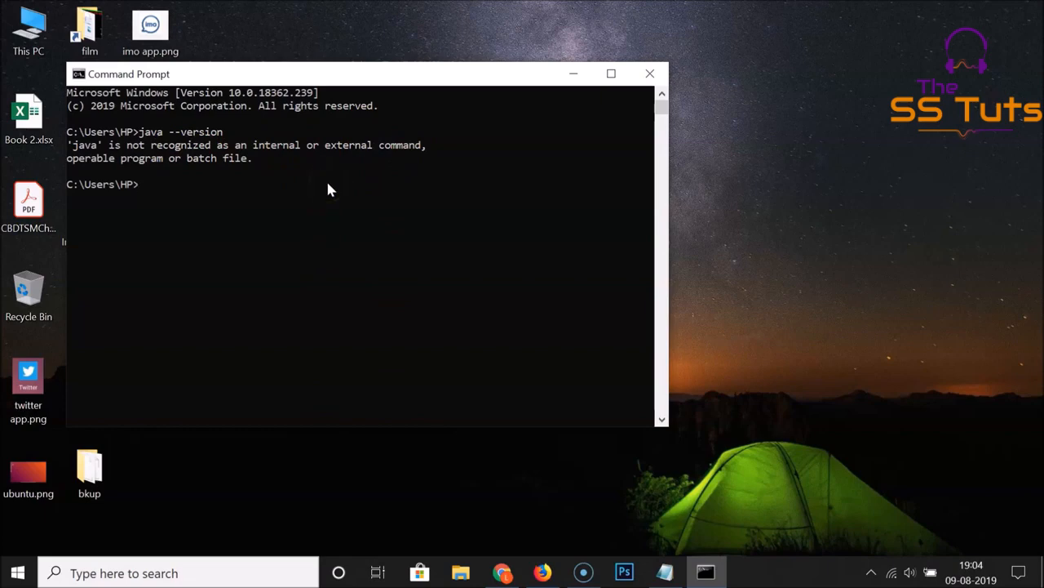
click(648, 75)
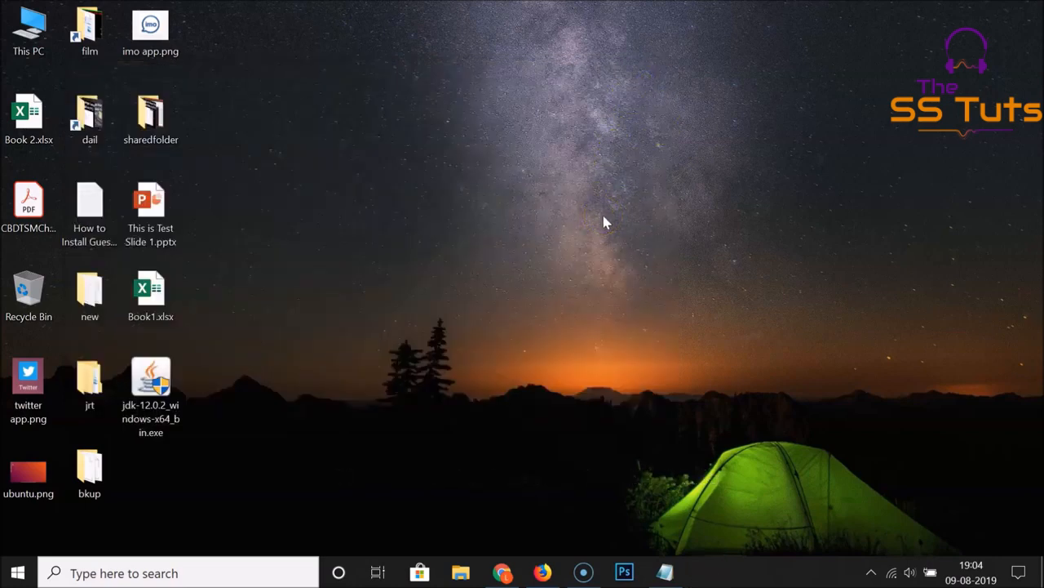
Find Control Panel through Windows search and open it.
click(186, 575)
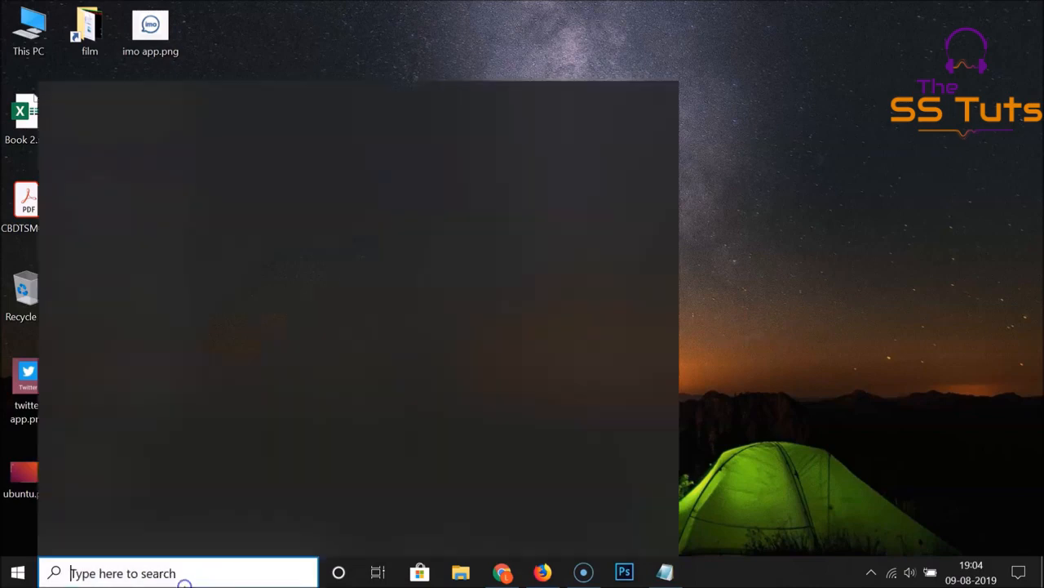
text(co)
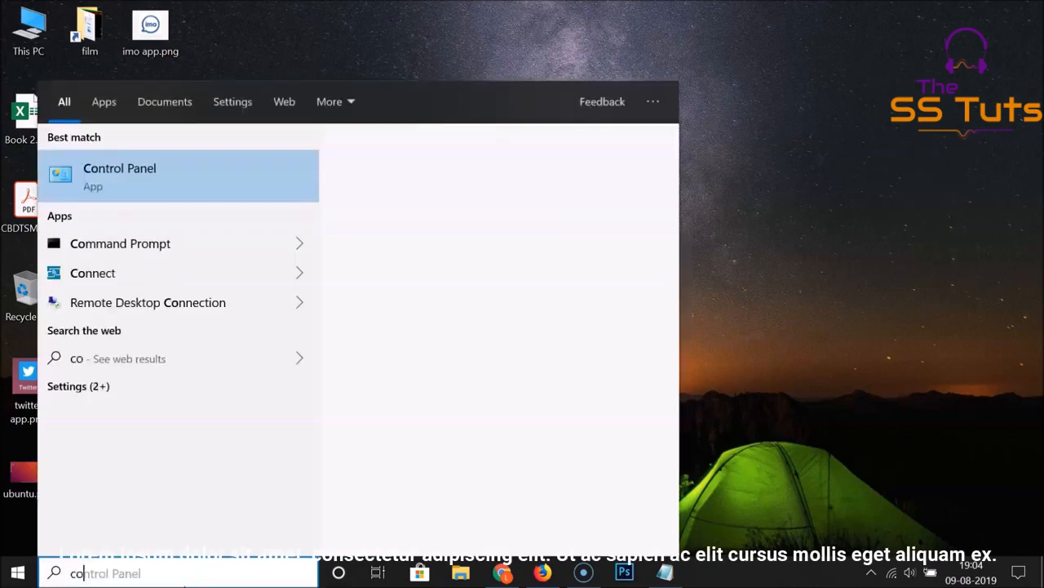
text(ntrol panel)
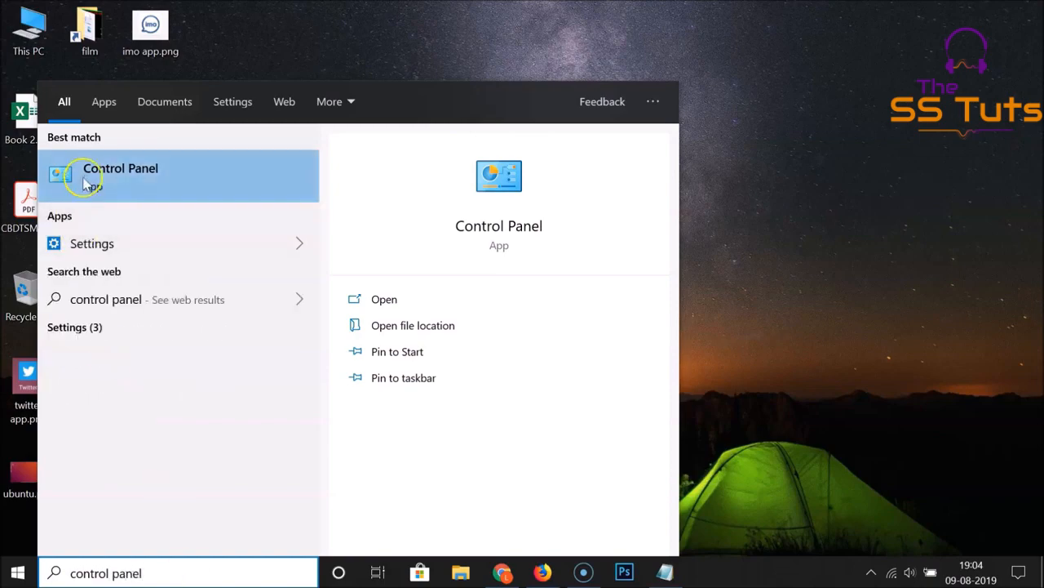
click(110, 187)
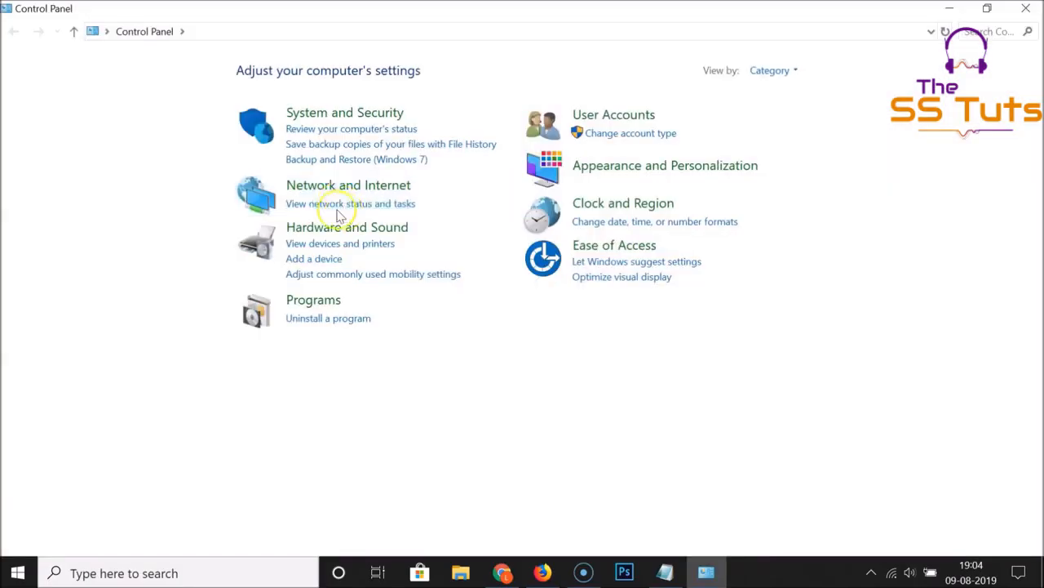
Try the large icons and small icons views of Control Panel and return to the Category view.
click(771, 70)
click(776, 109)
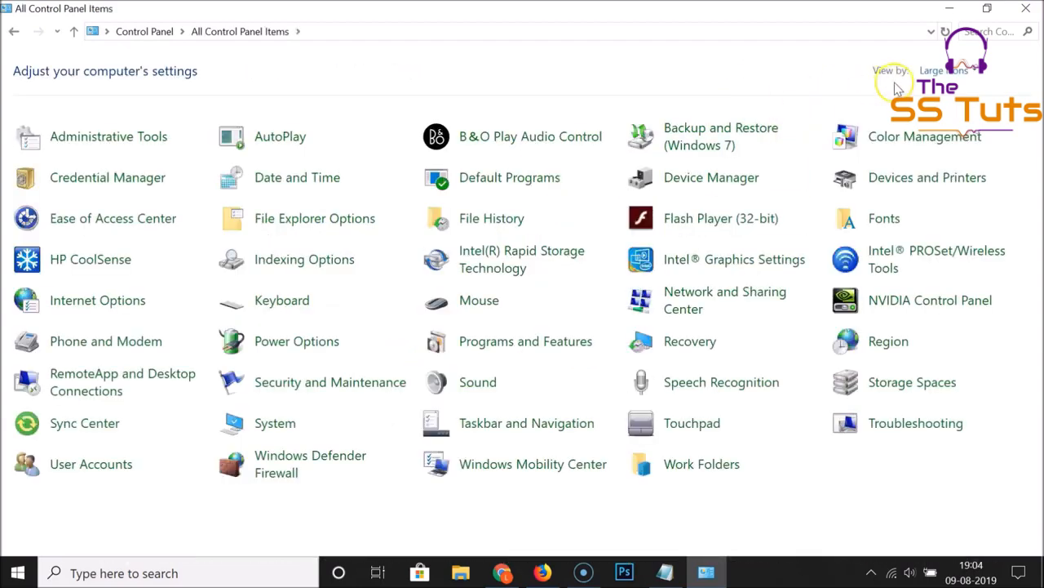
click(944, 69)
click(936, 122)
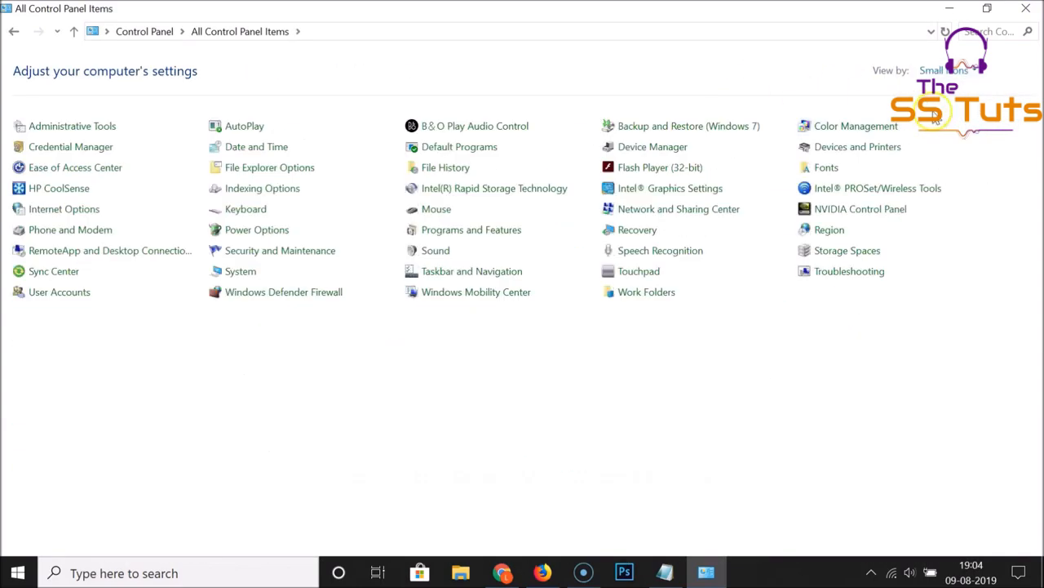
click(944, 70)
click(936, 90)
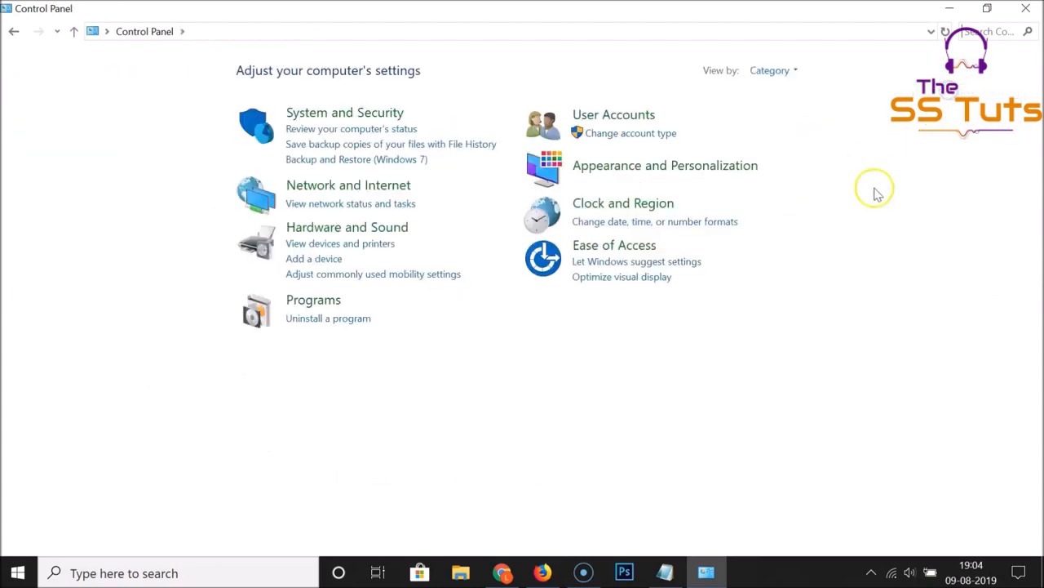
Open the Path system variable for editing from the environment variables in the advanced system settings.
click(361, 119)
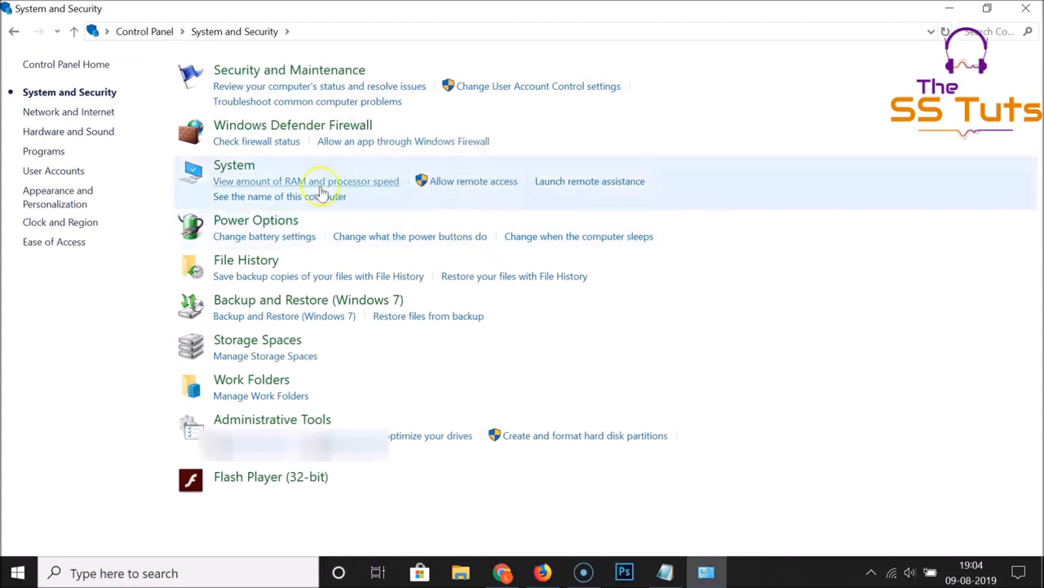
click(244, 167)
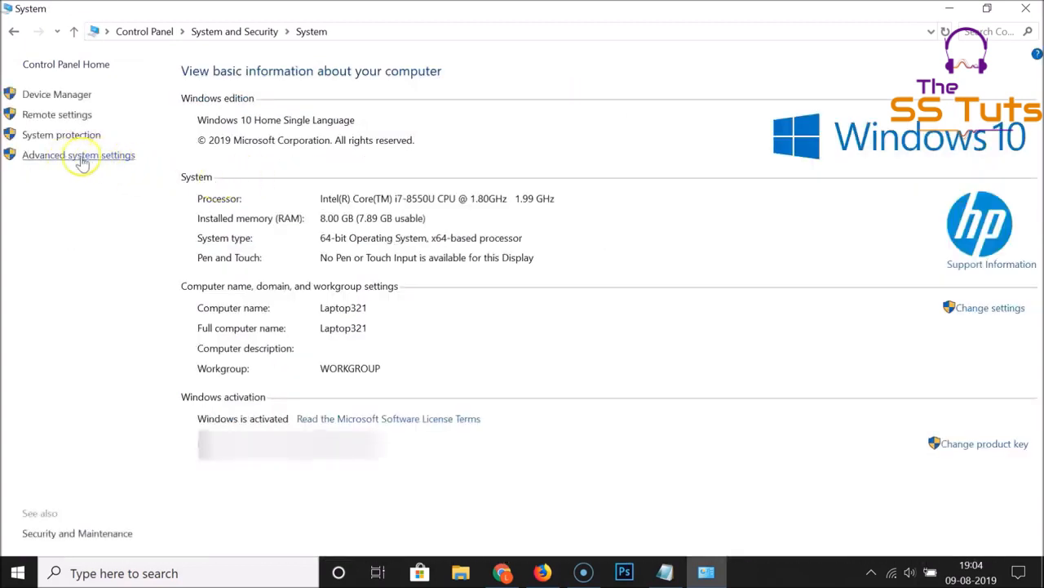
click(120, 156)
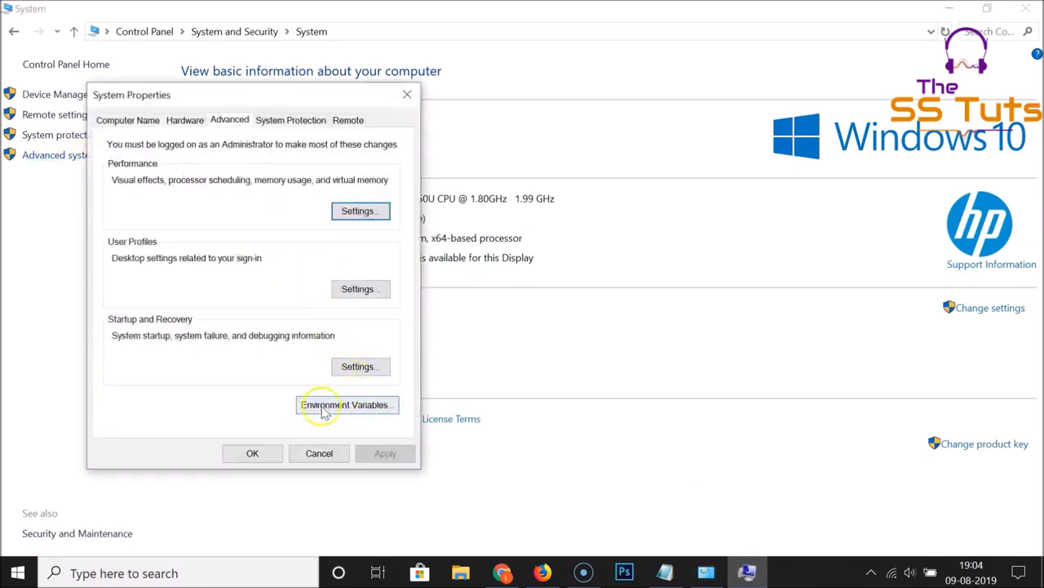
click(364, 405)
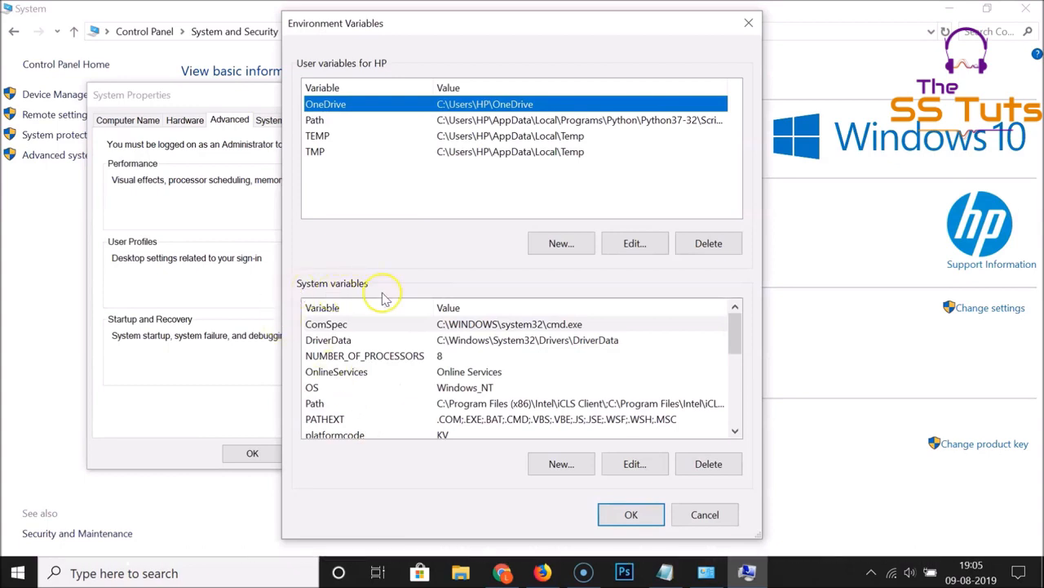
click(347, 403)
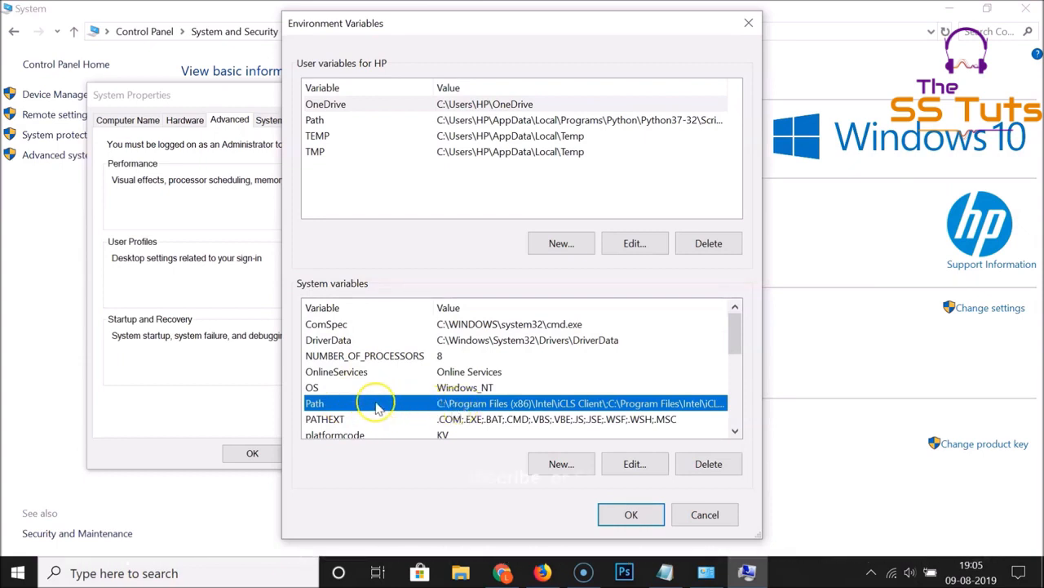
click(617, 471)
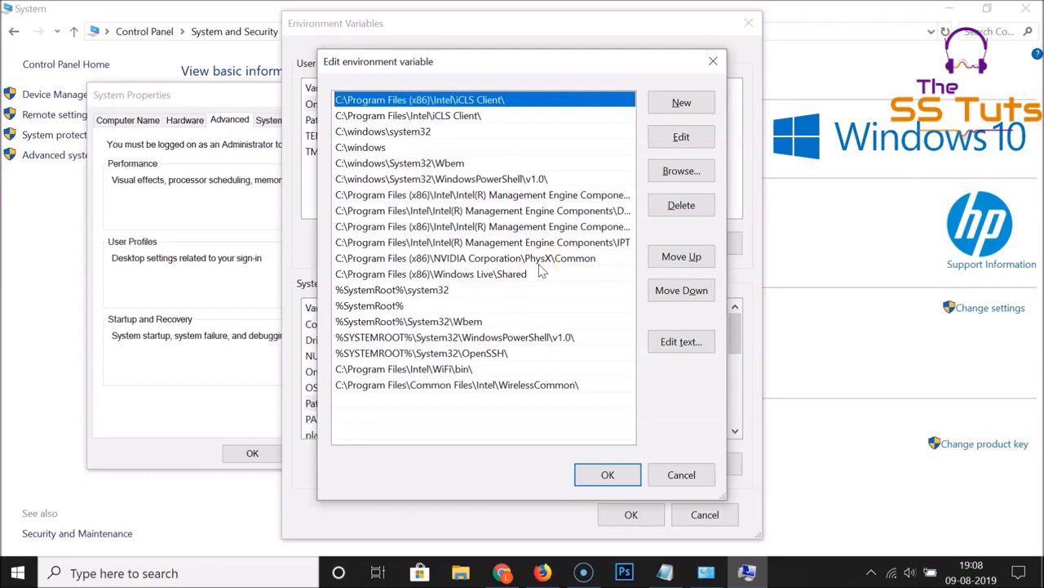
Copy the folder path C:\Program Files\Java\jdk-12.0.2\bin from File Explorer and return to the environment variable editor.
click(459, 571)
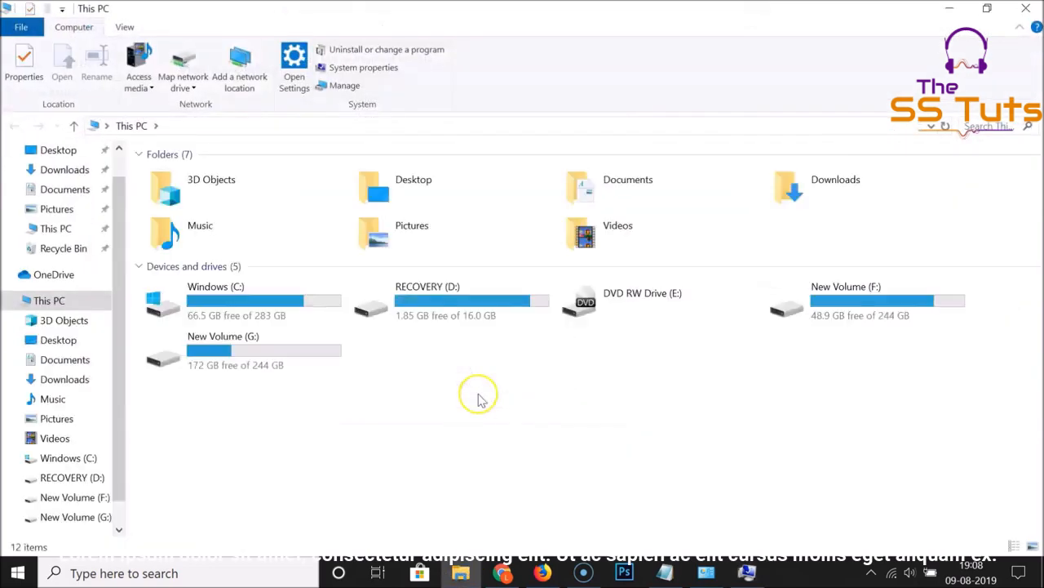
double_click(266, 307)
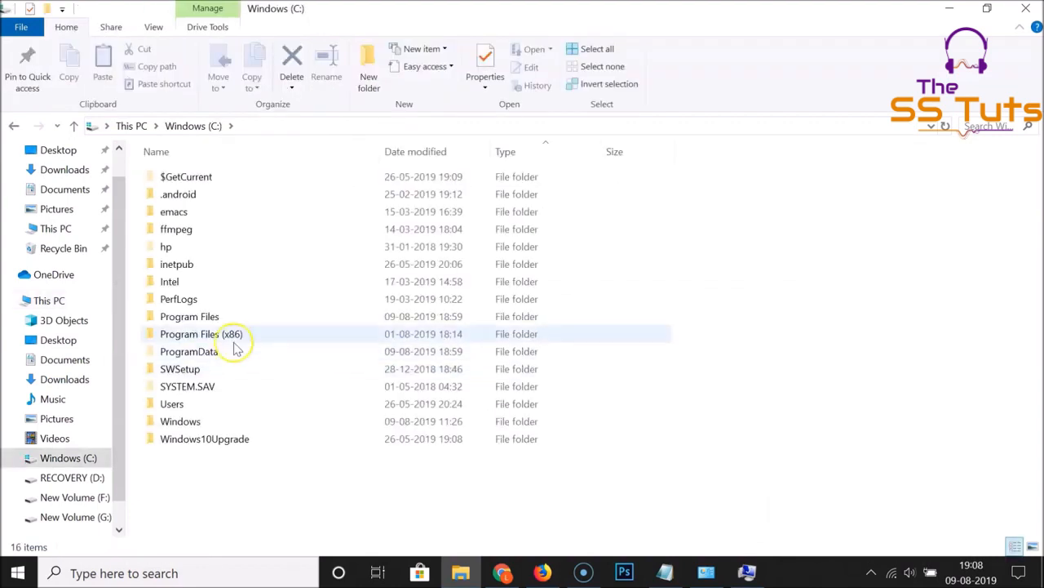
double_click(204, 318)
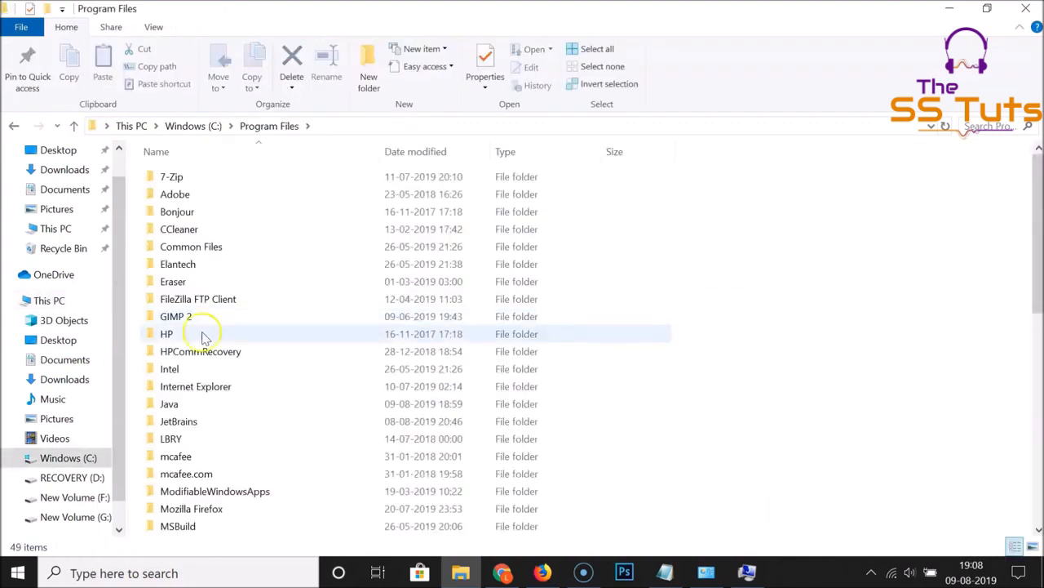
double_click(181, 405)
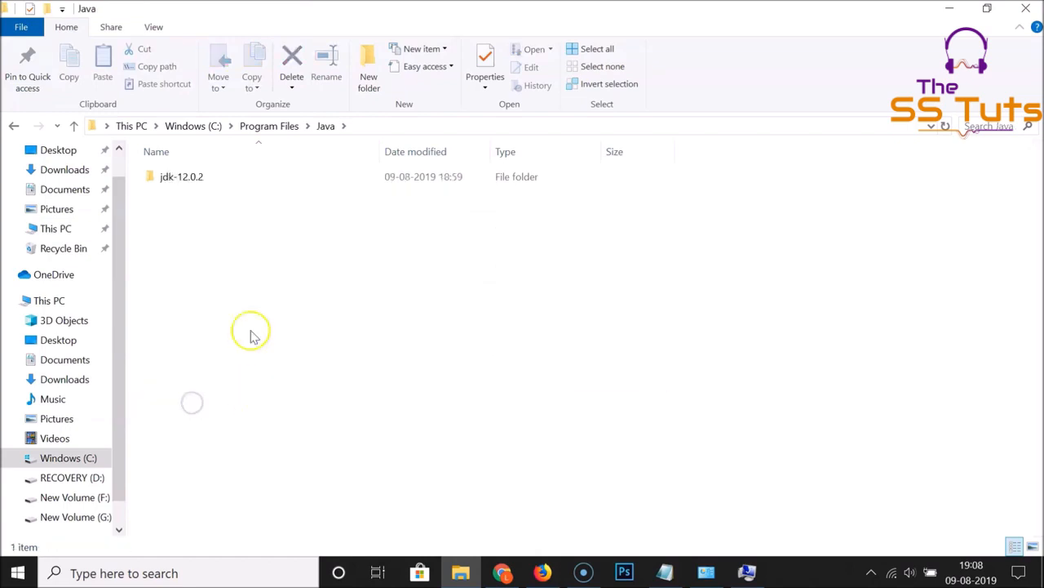
click(193, 183)
double_click(194, 183)
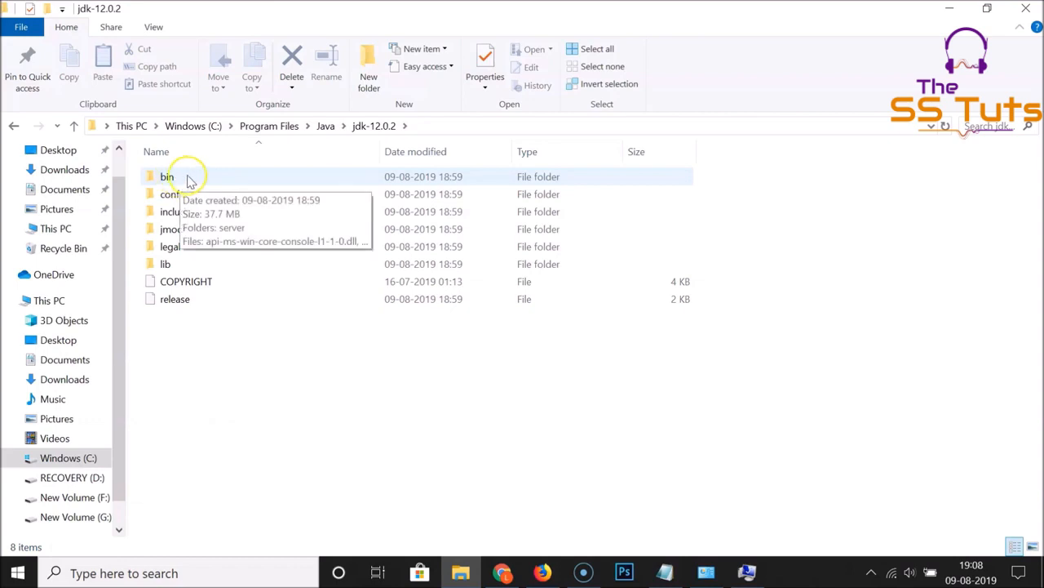
double_click(198, 176)
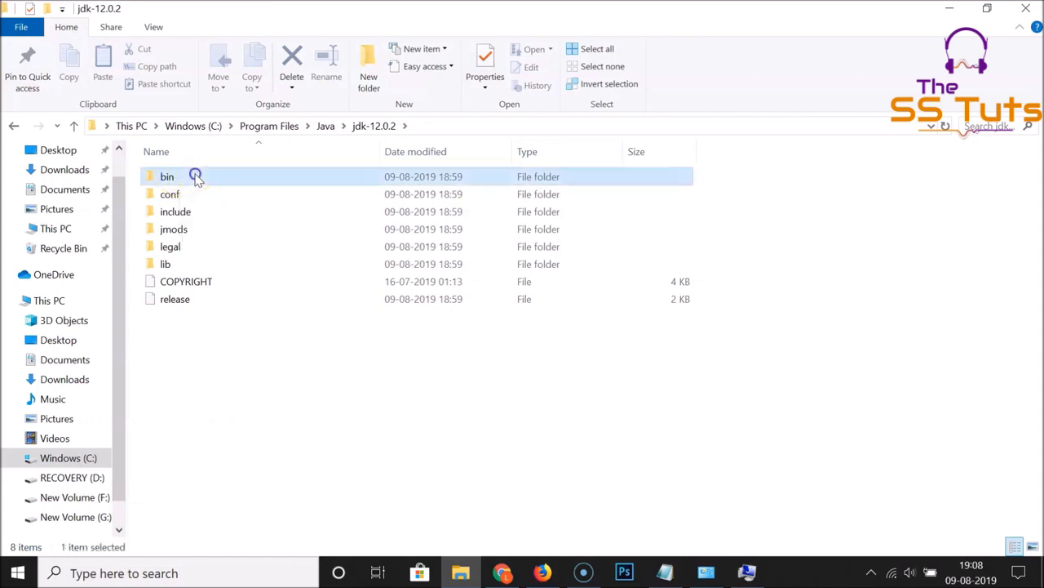
click(455, 127)
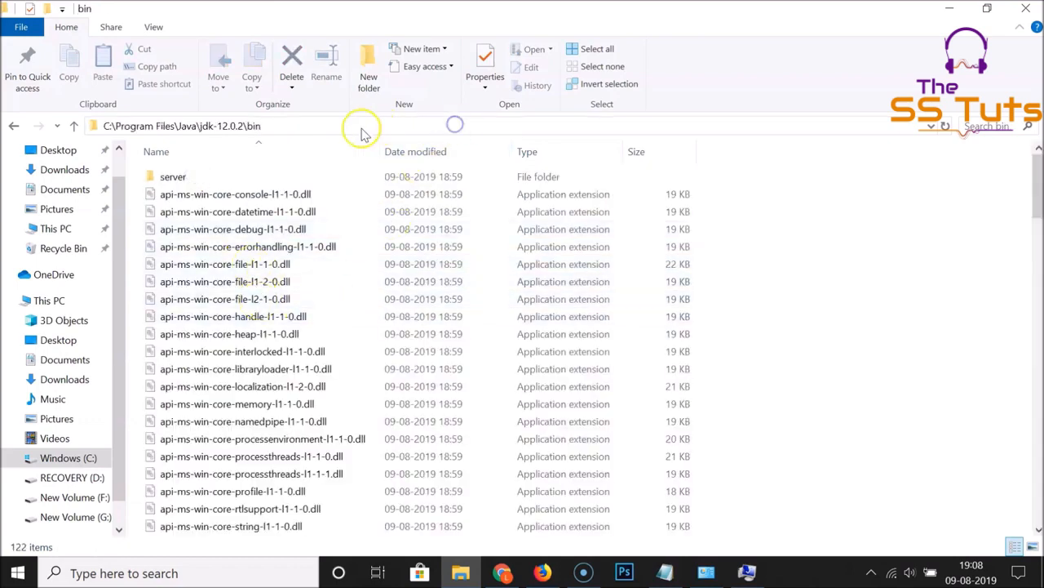
right_click(243, 127)
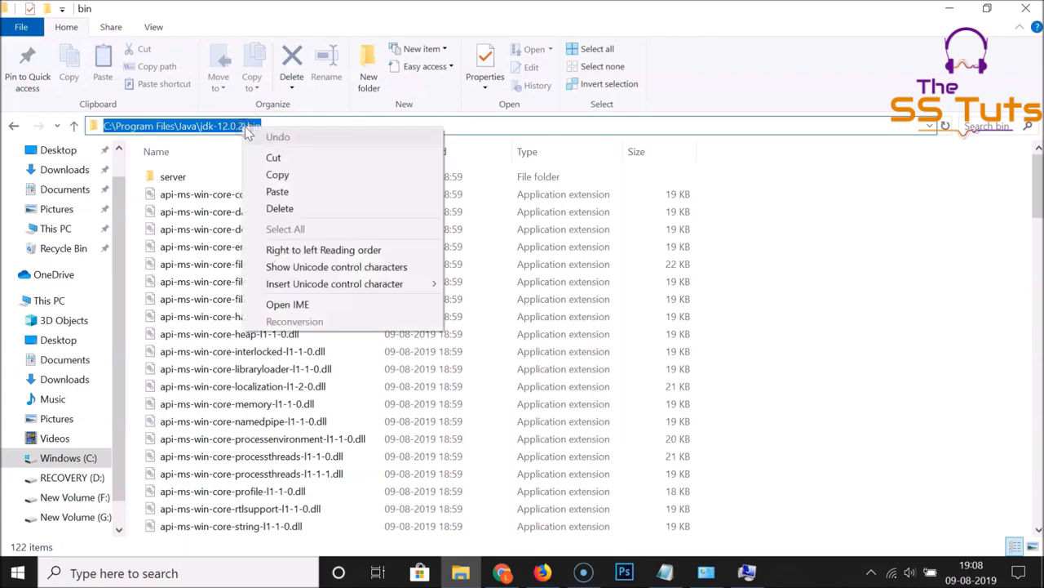
click(292, 169)
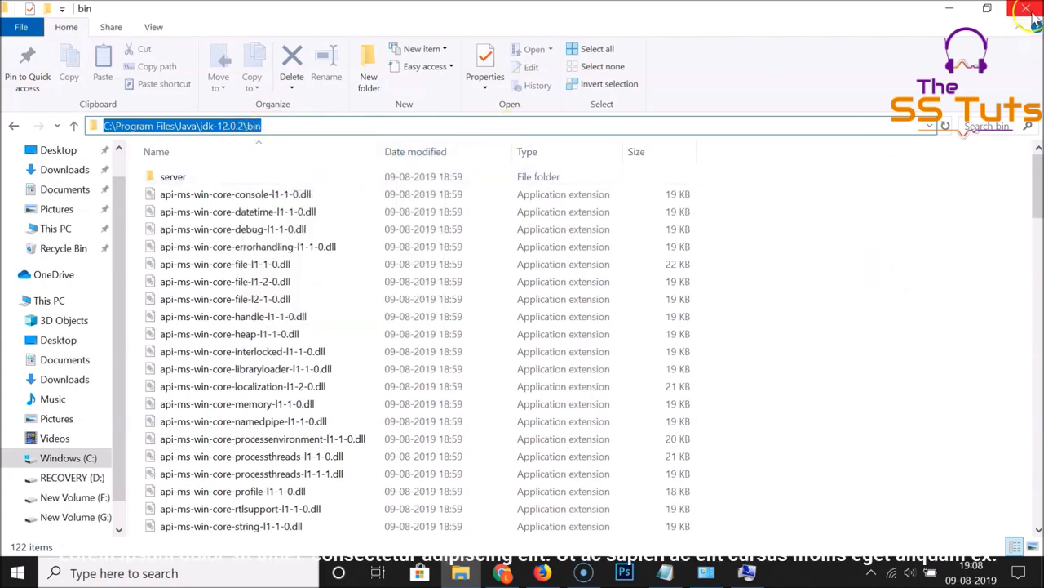
key(alt+Tab)
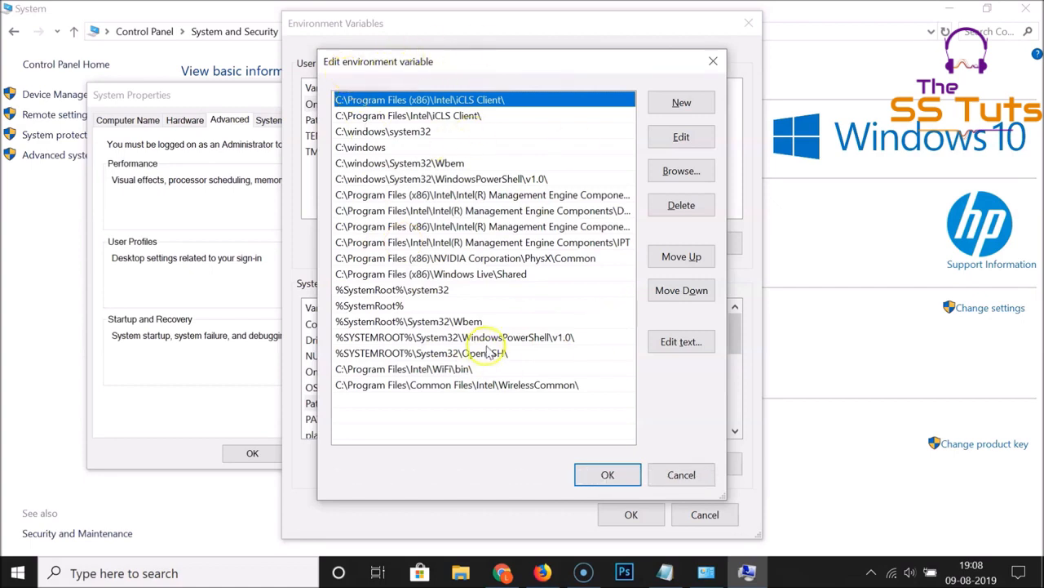
Add C:\Program Files\Java\jdk-12.0.2\bin as a new Path entry, save the system settings and close the System window.
click(680, 101)
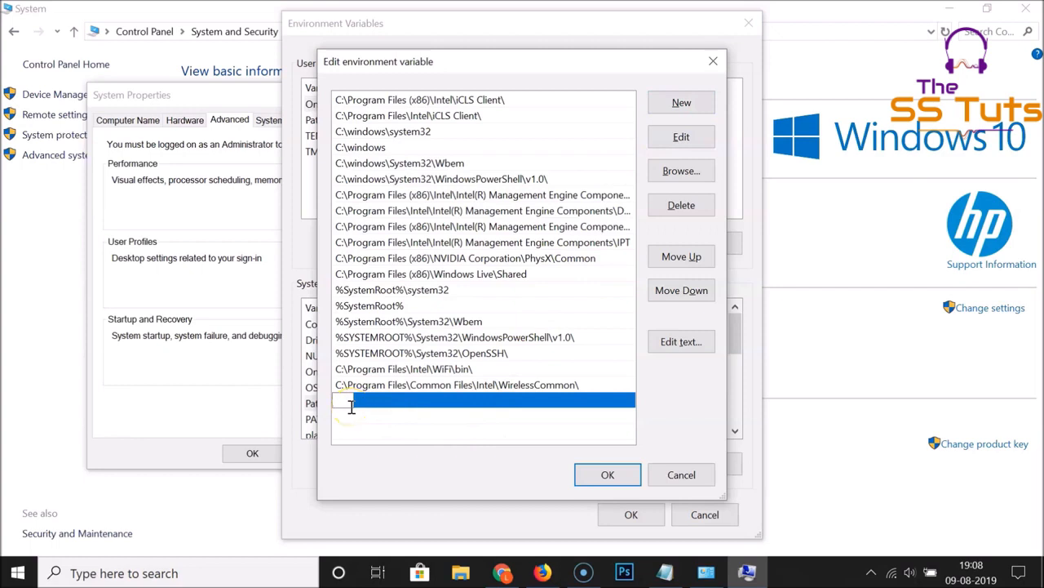
right_click(343, 398)
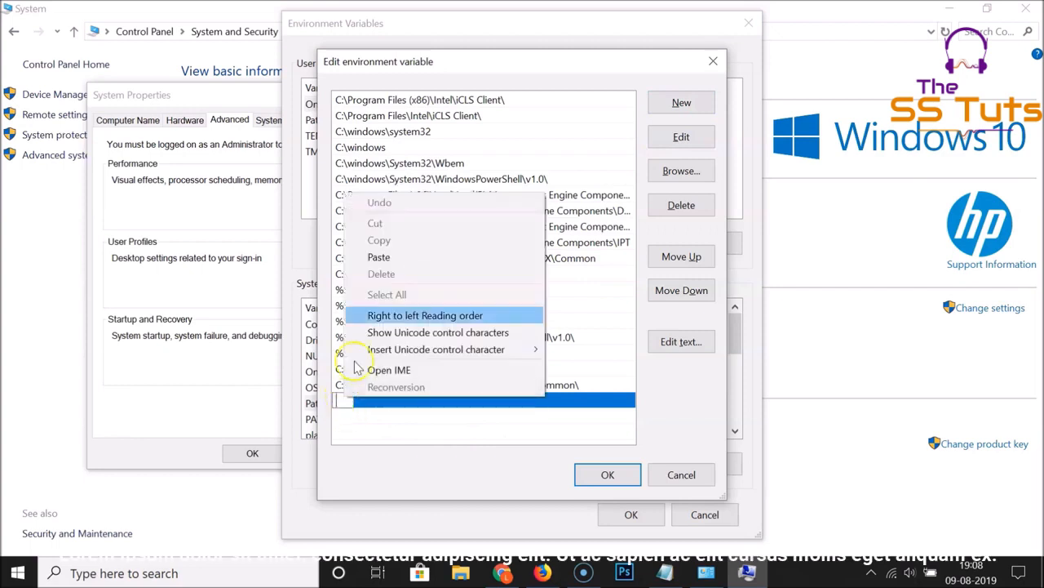
click(377, 258)
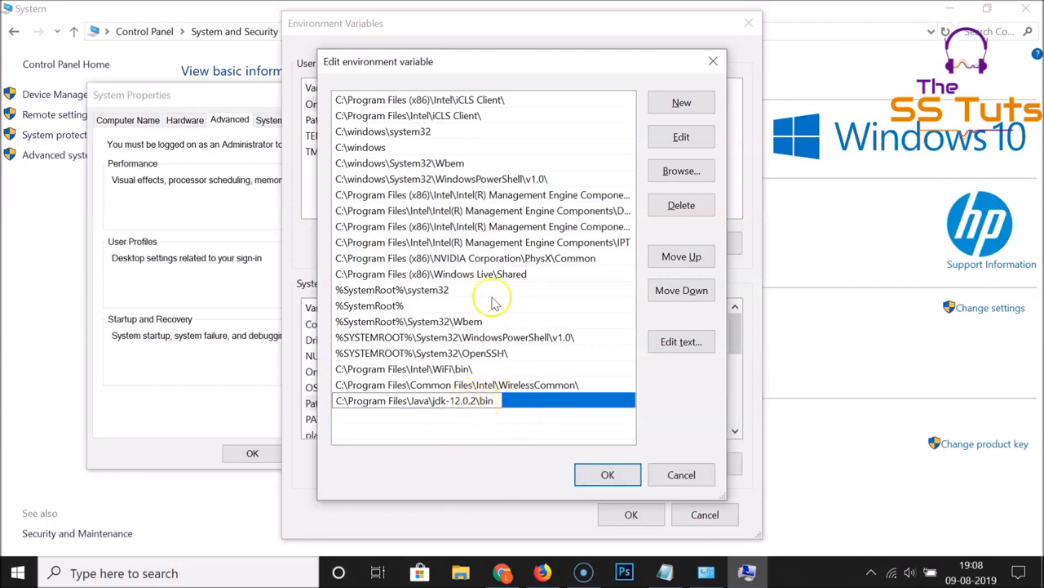
click(604, 478)
click(631, 514)
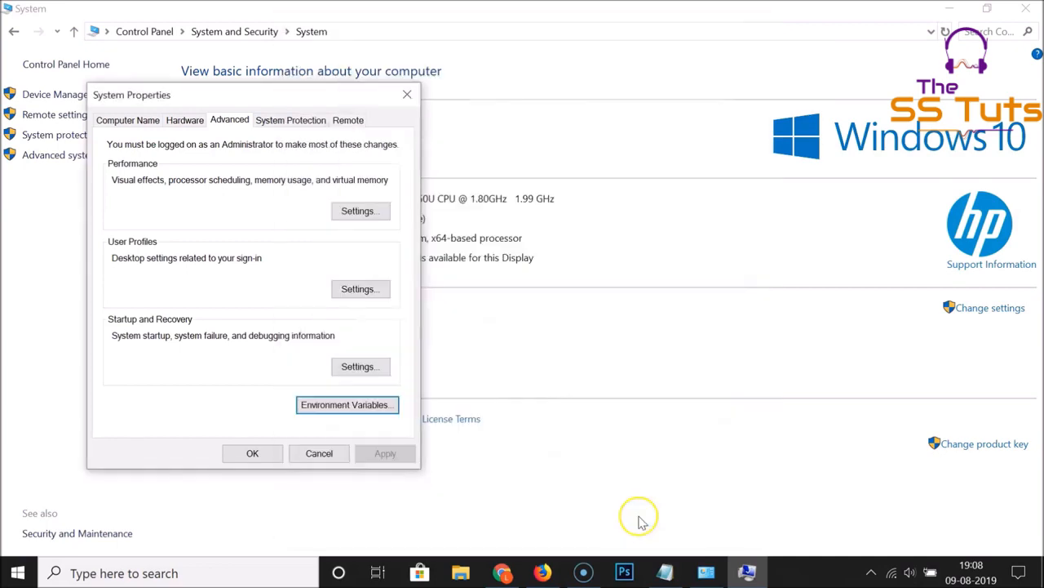
click(257, 453)
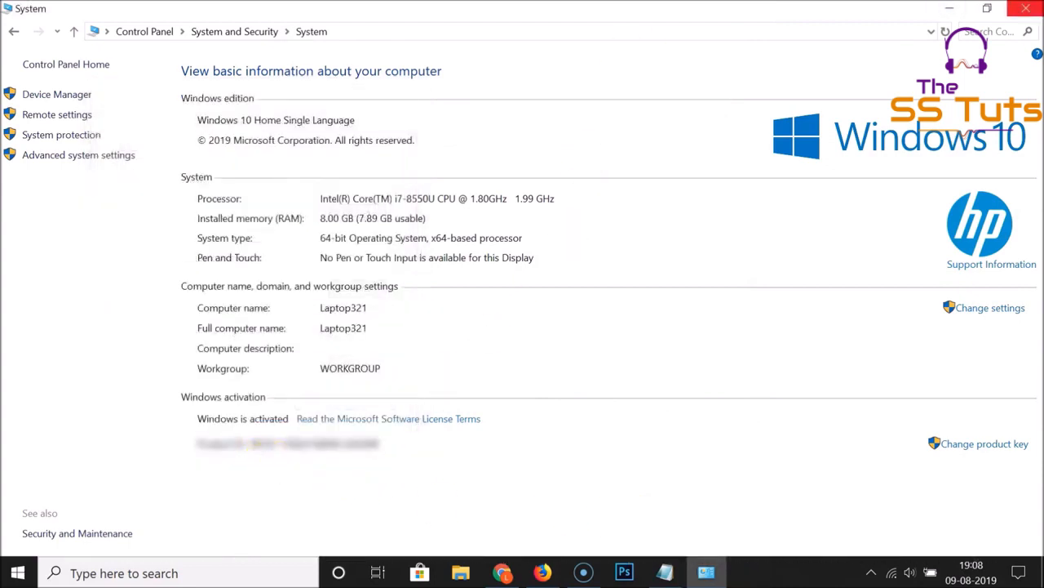
click(1026, 8)
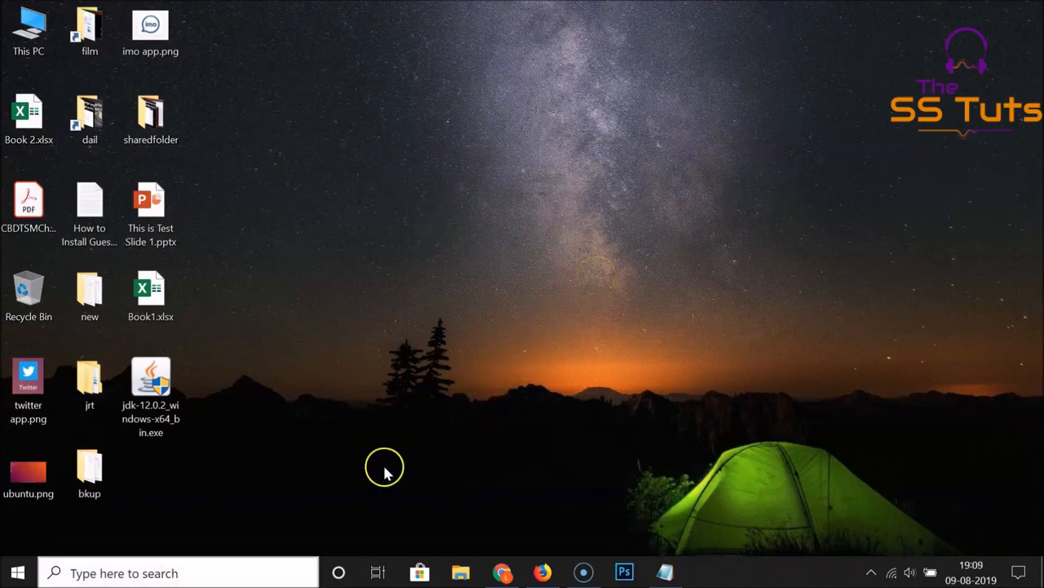
Find Command Prompt through Windows search and open it.
click(131, 573)
text(com)
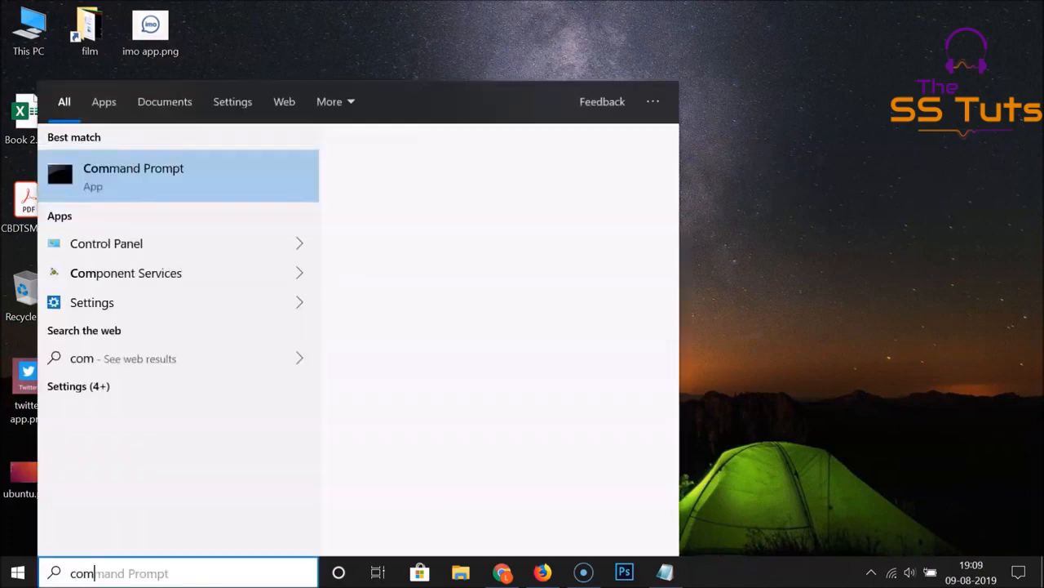
text(mand promprop)
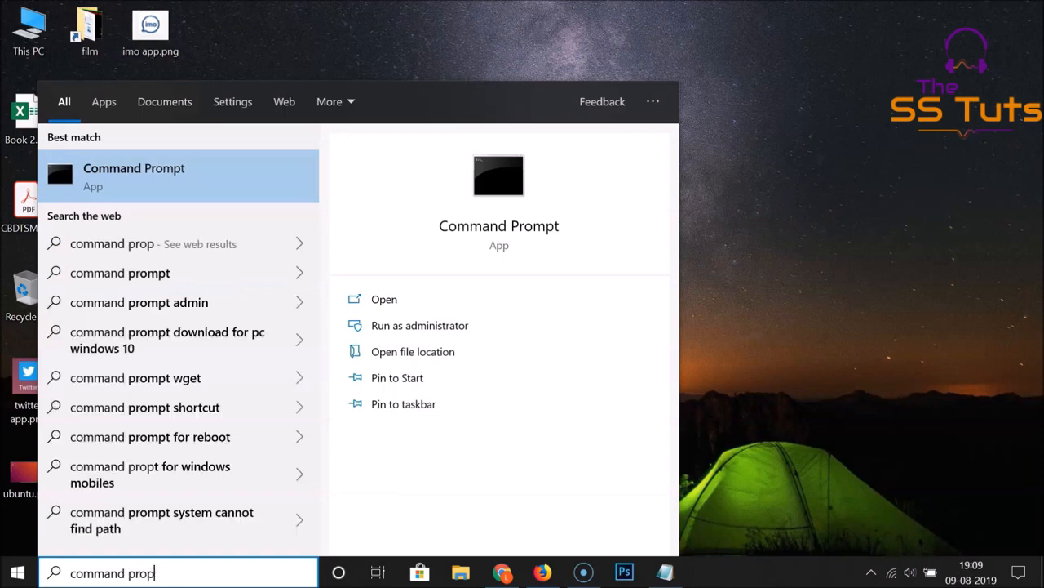
key(BackSpace)
text(mpt)
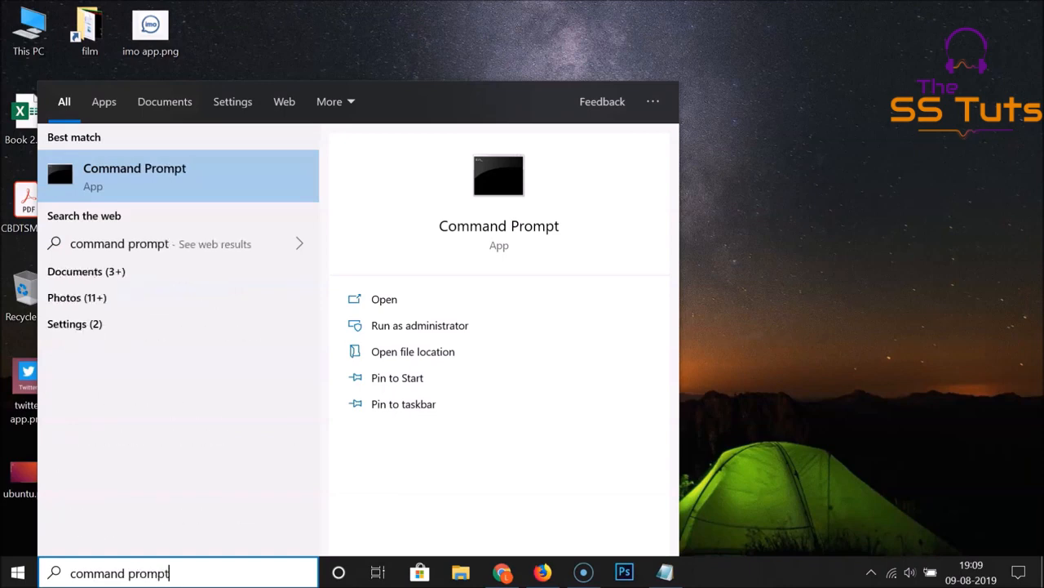
click(140, 178)
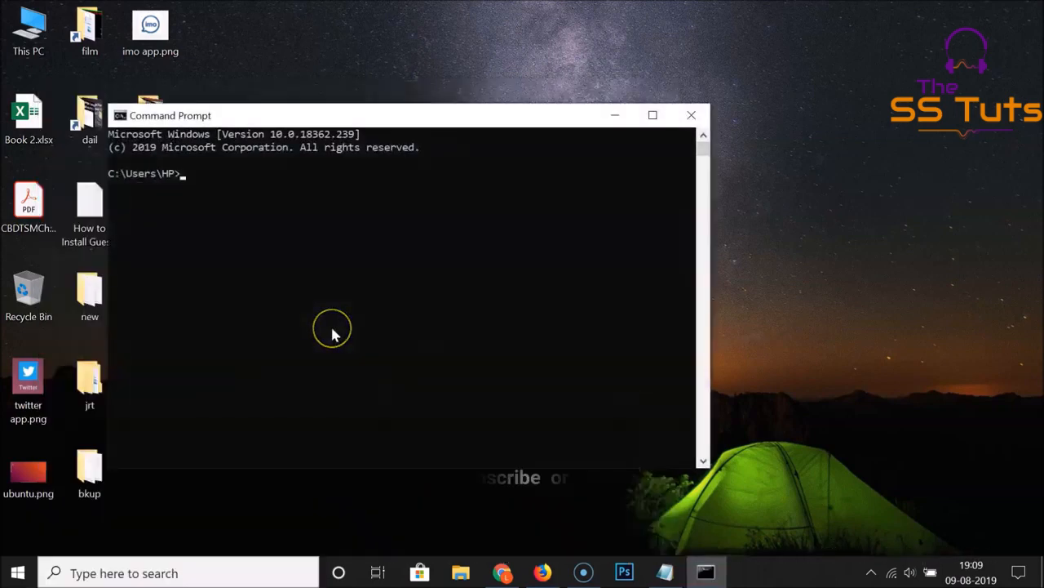
Check the Java version with java --version and close the Command Prompt window.
text(java --)
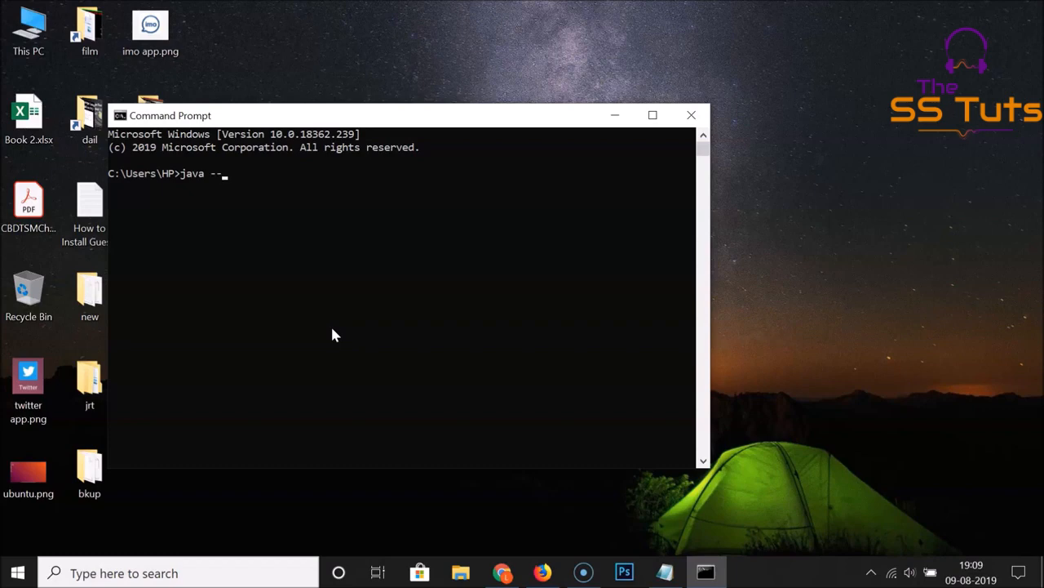
text(version)
key(Return)
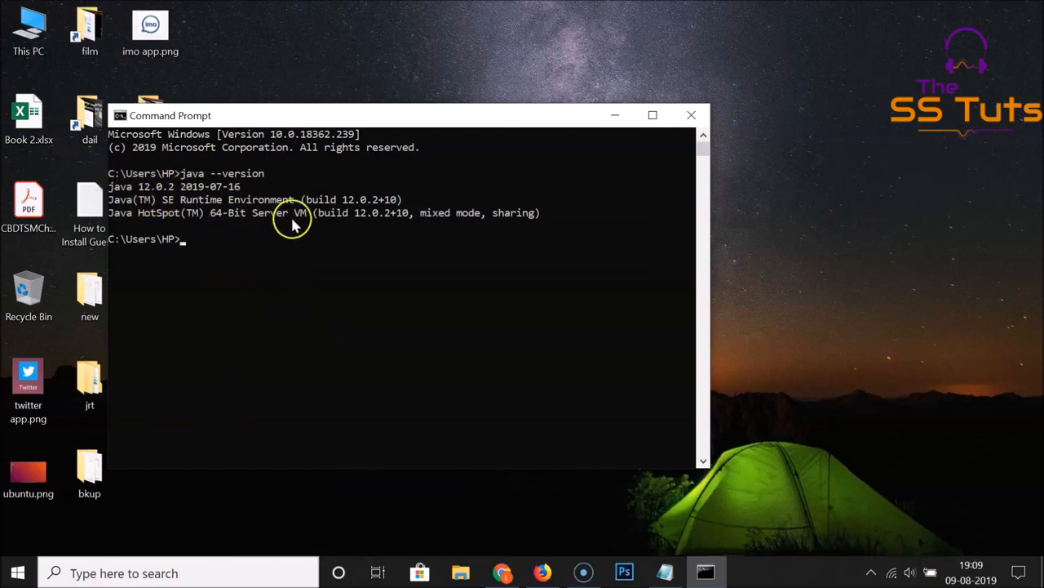
click(691, 116)
Switch to the untitled Notepad note about installing Android Studio.
click(665, 571)
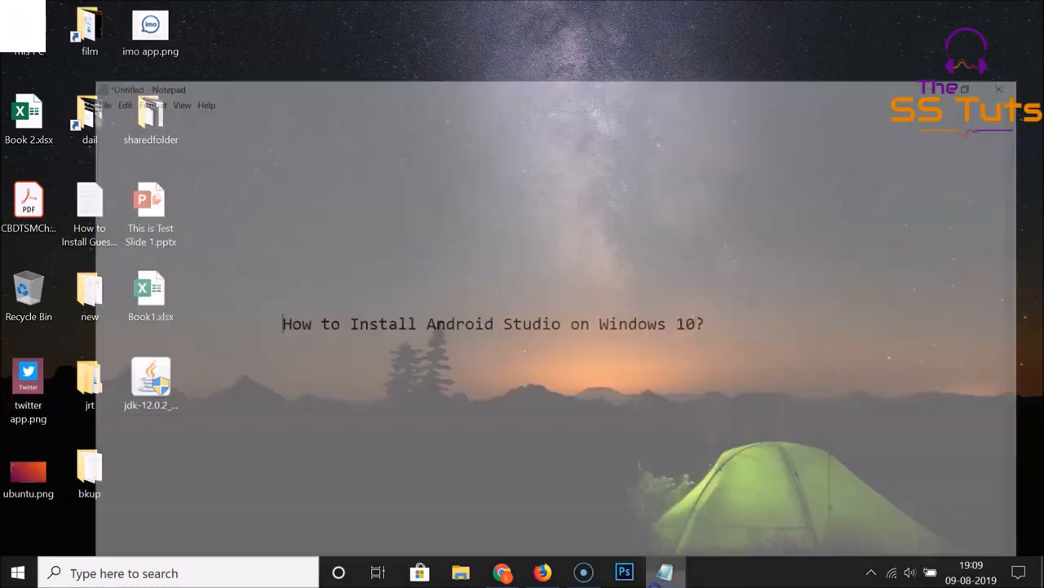